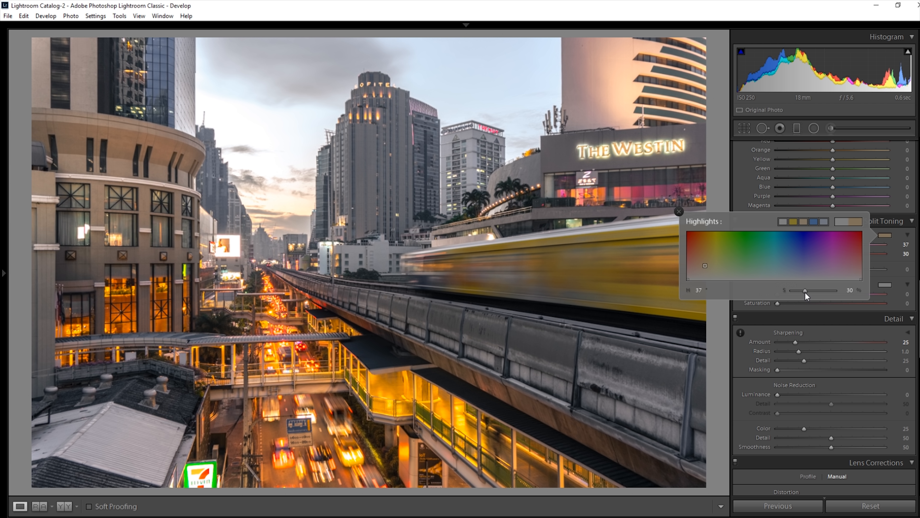
Tint the Split Toning shadows blue with hue 216 and saturation 26, comparing the photo with split toning switched off and on.
click(885, 284)
click(762, 288)
drag(763, 288, 790, 282)
click(806, 340)
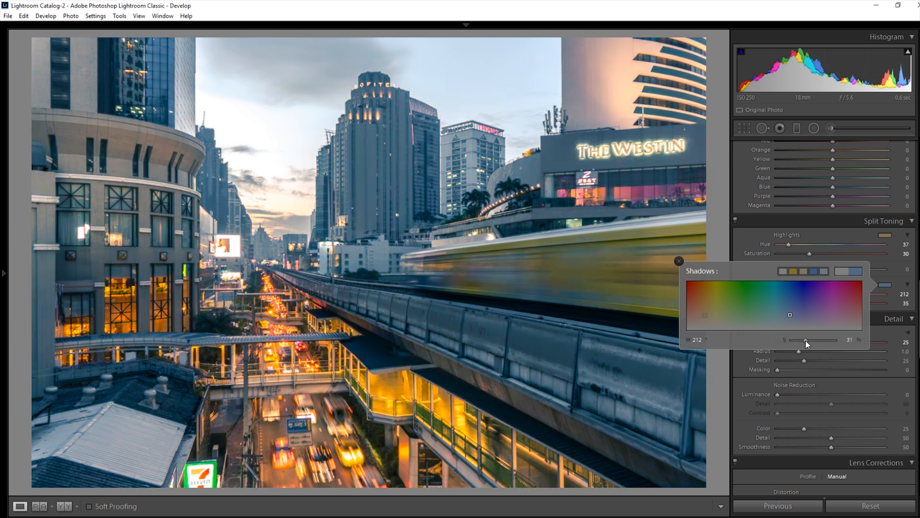
drag(806, 339, 802, 342)
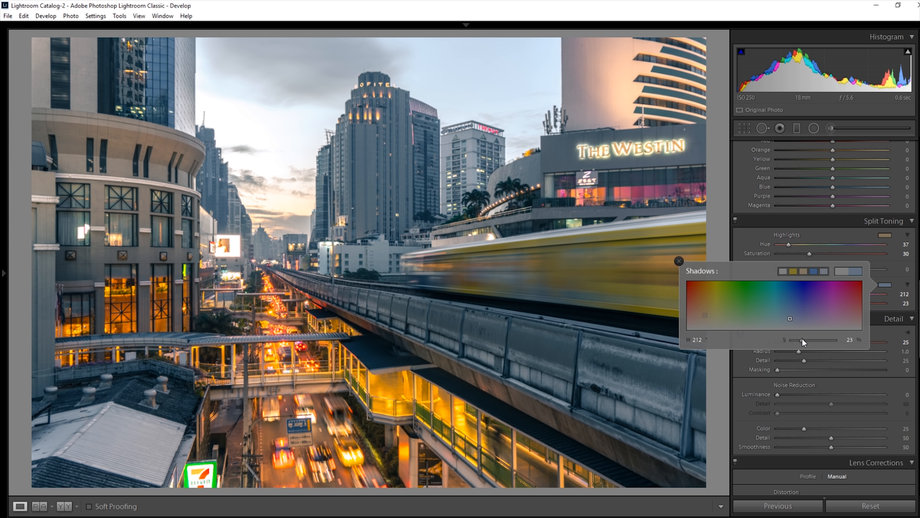
click(678, 261)
click(736, 220)
click(735, 219)
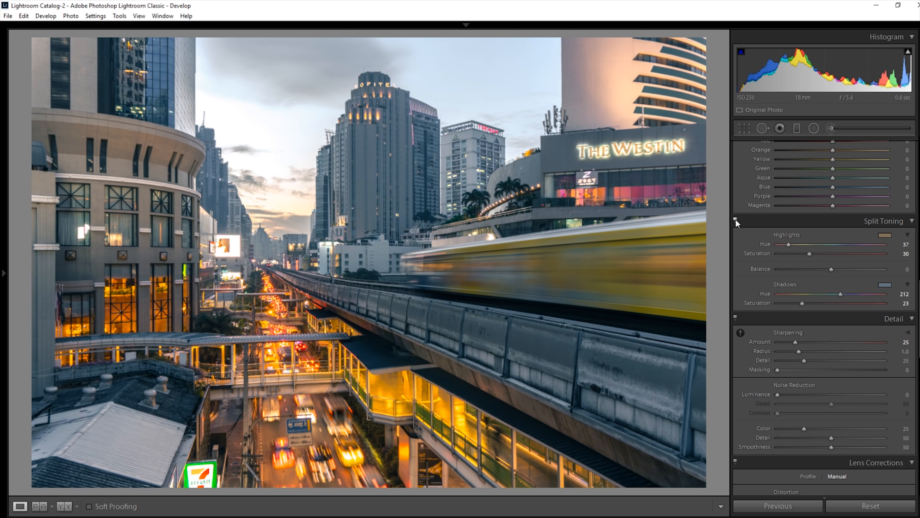
click(884, 284)
click(793, 307)
drag(813, 340, 803, 341)
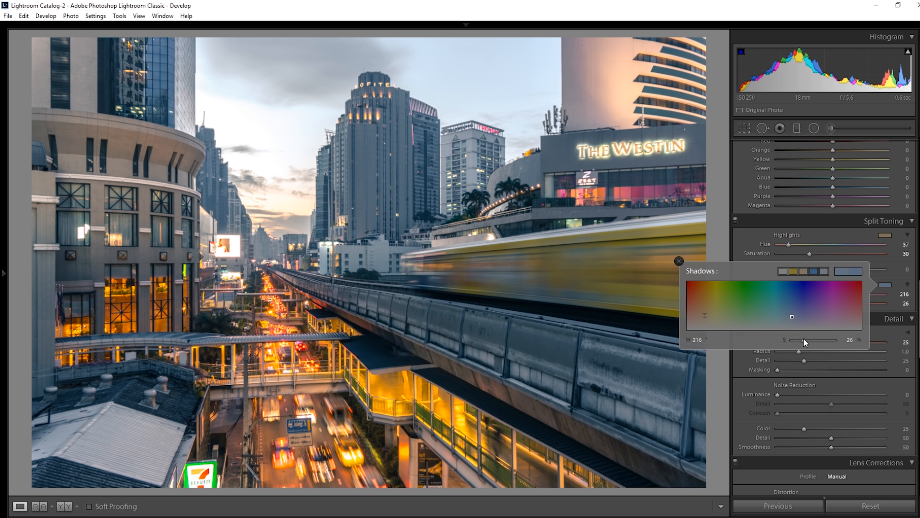
click(679, 261)
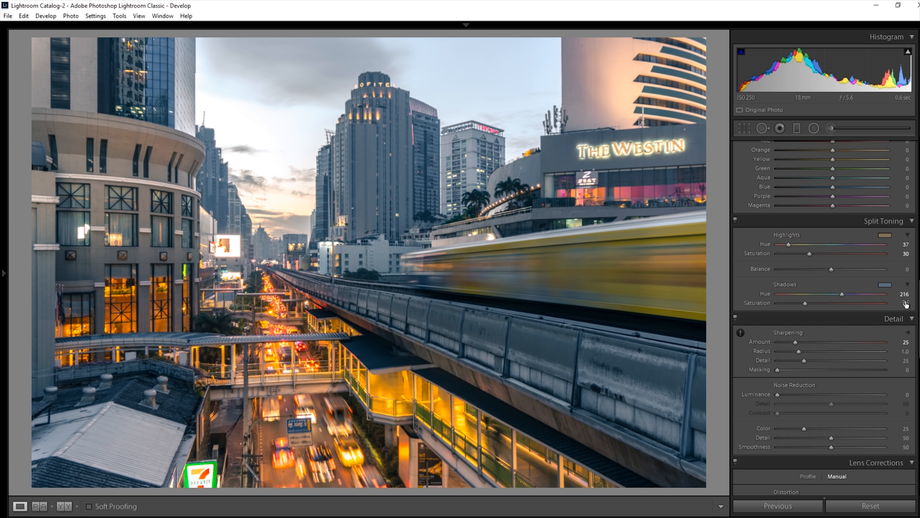
Add a post-crop vignette with amount −12, midpoint 12 and feather 76, and set the Red Primary calibration hue to −19.
scroll(906, 304, down, 15)
drag(832, 246, 859, 274)
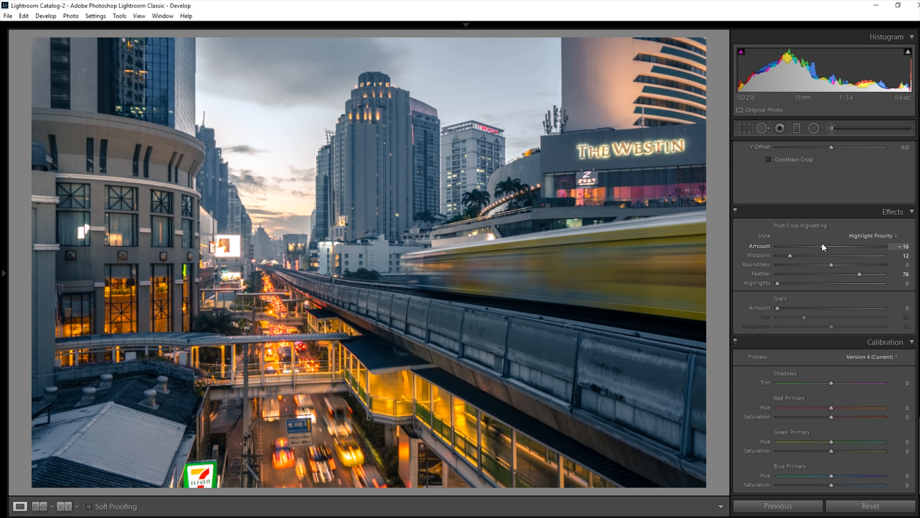
drag(823, 246, 824, 246)
mouse_move(832, 408)
mouse_down()
mouse_move(799, 410)
mouse_move(831, 412)
mouse_move(801, 413)
mouse_move(821, 413)
mouse_up()
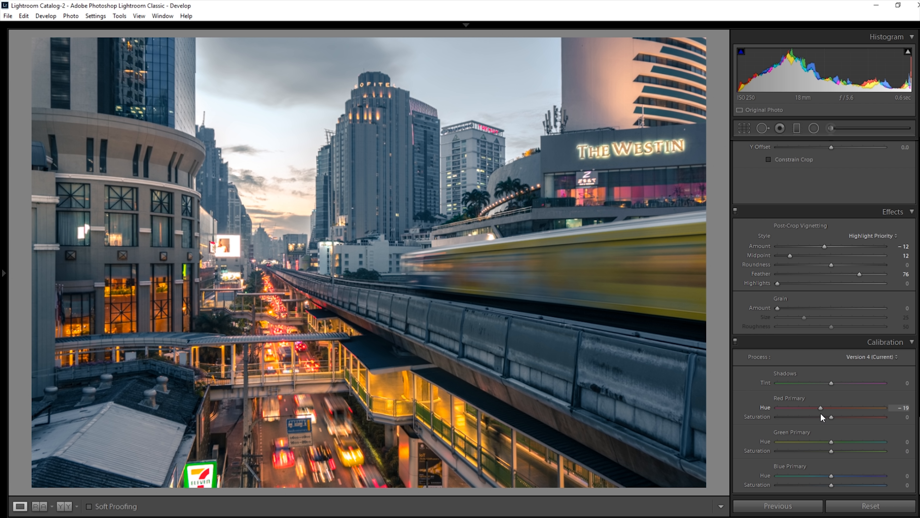
Darken the sky with a slightly tilted graduated filter at exposure −0.42, resetting its whites and saturation to 0.
scroll(900, 463, up, 15)
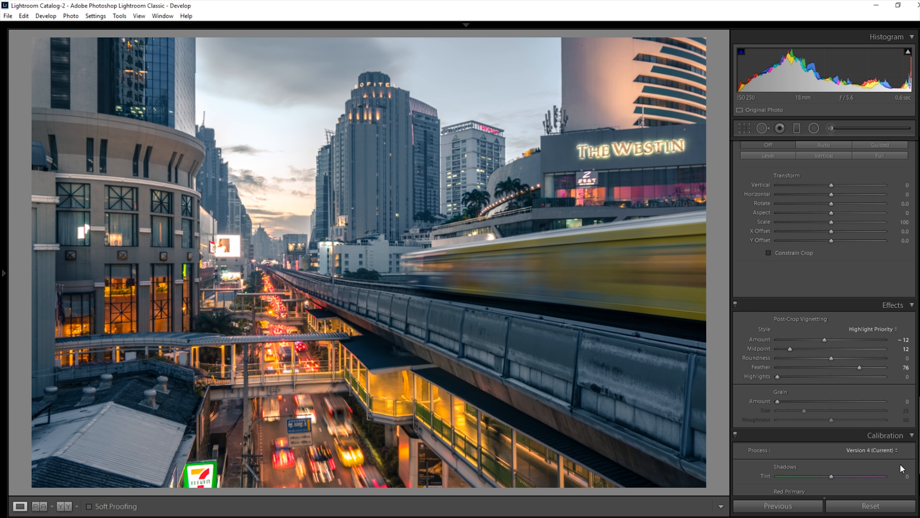
scroll(894, 404, up, 10)
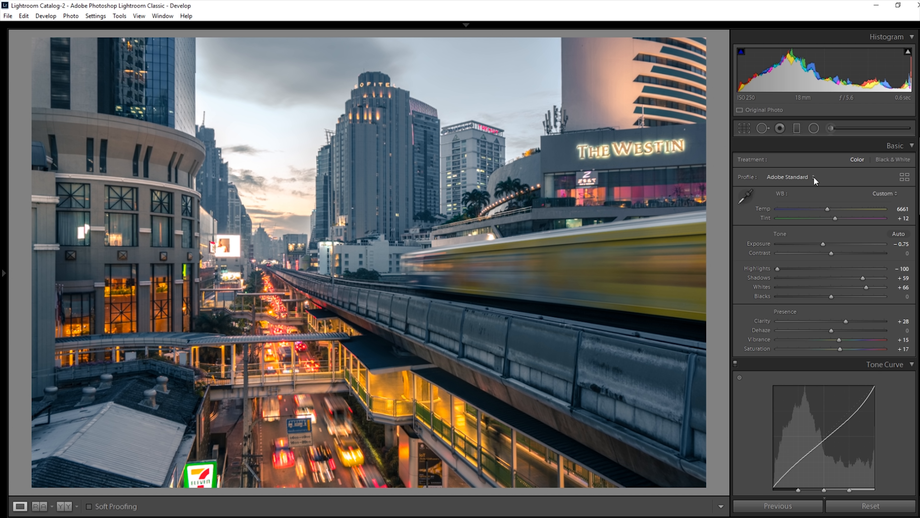
click(797, 127)
drag(287, 112, 323, 286)
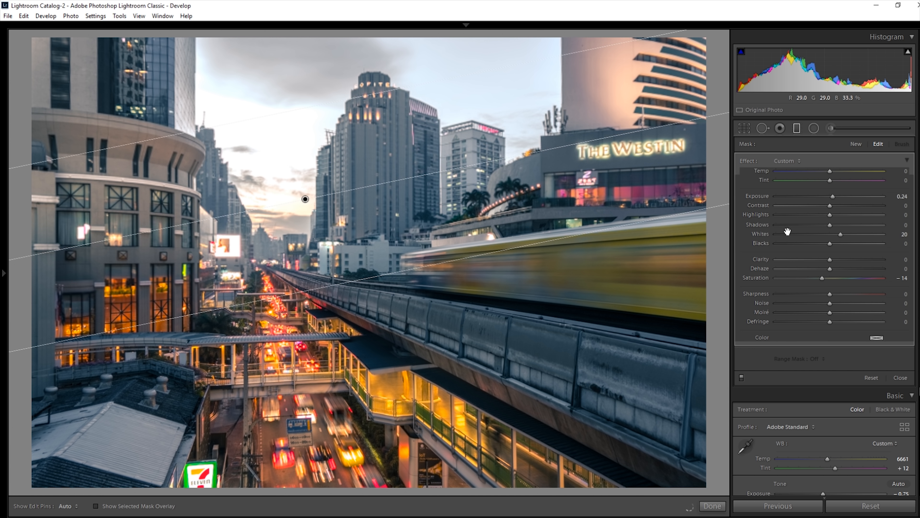
drag(821, 197, 824, 196)
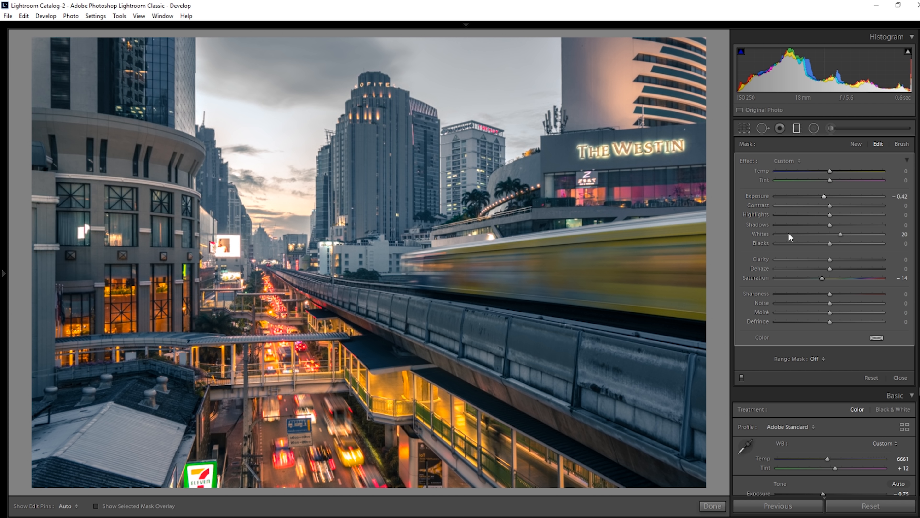
double_click(762, 234)
double_click(763, 279)
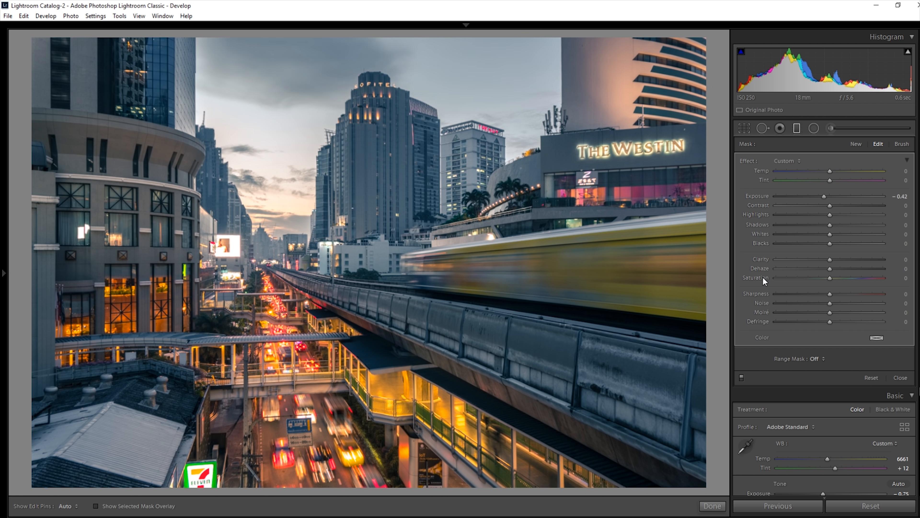
click(797, 128)
Set the HSL saturation of the blues to −34.
scroll(856, 289, down, 10)
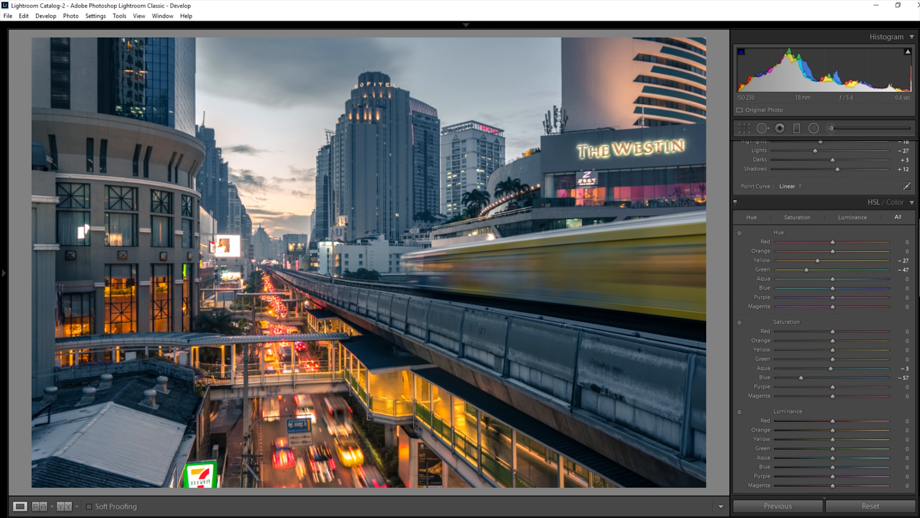
click(814, 284)
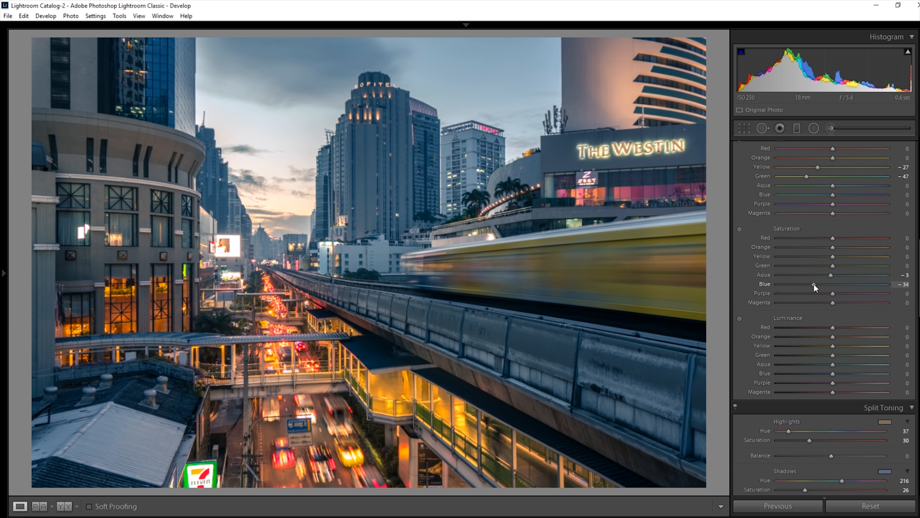
Place a wide radial filter over the moving train, with exposure 0.24, whites 27 and saturation reset to 0.
click(813, 128)
mouse_move(371, 256)
mouse_down()
mouse_move(678, 329)
mouse_move(669, 329)
mouse_up()
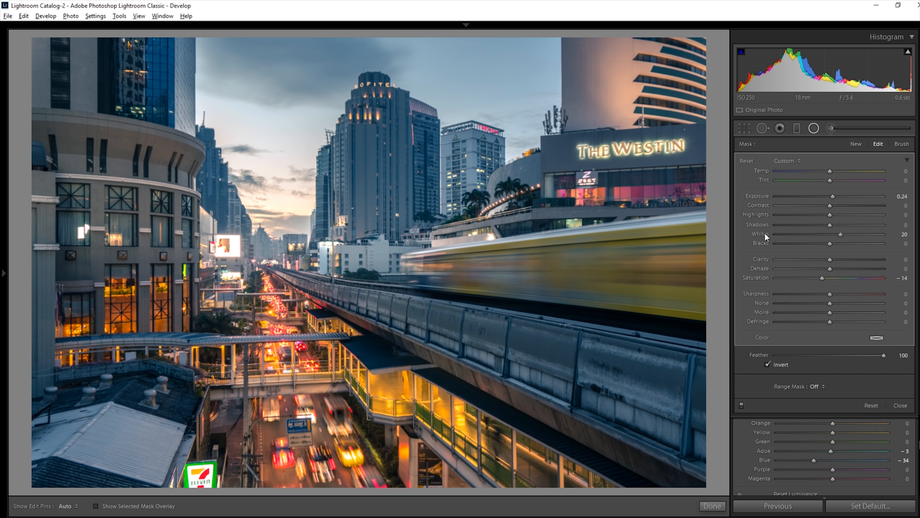
double_click(760, 277)
drag(841, 235, 843, 235)
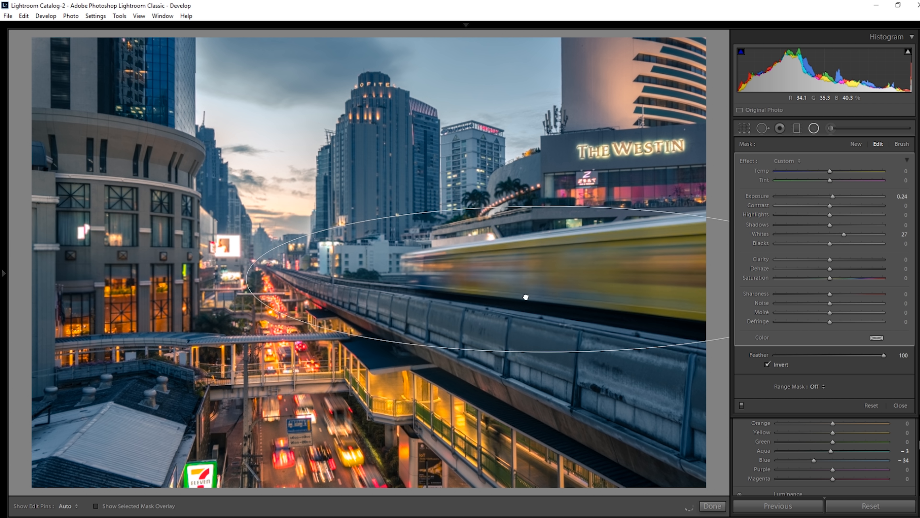
Duplicate the radial filter and place copies over the railway viaduct, the street and the central buildings, with Temp 10 on the buildings copy.
right_click(537, 291)
click(565, 298)
drag(563, 285, 528, 362)
right_click(570, 304)
click(580, 305)
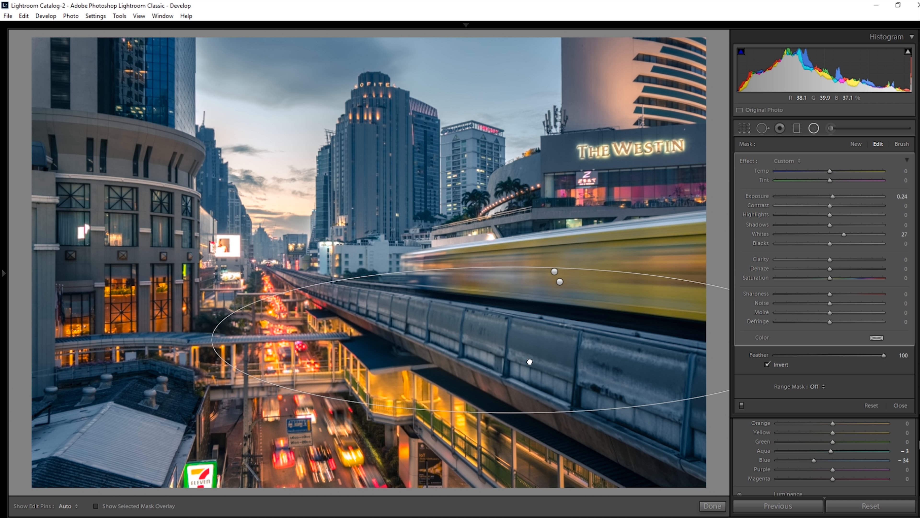
right_click(528, 361)
click(580, 372)
drag(579, 374, 528, 260)
right_click(333, 401)
click(344, 405)
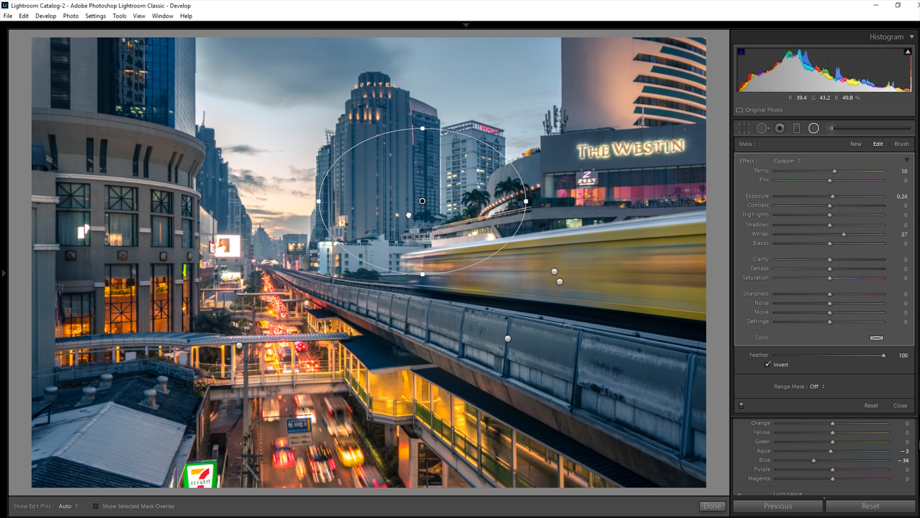
click(814, 128)
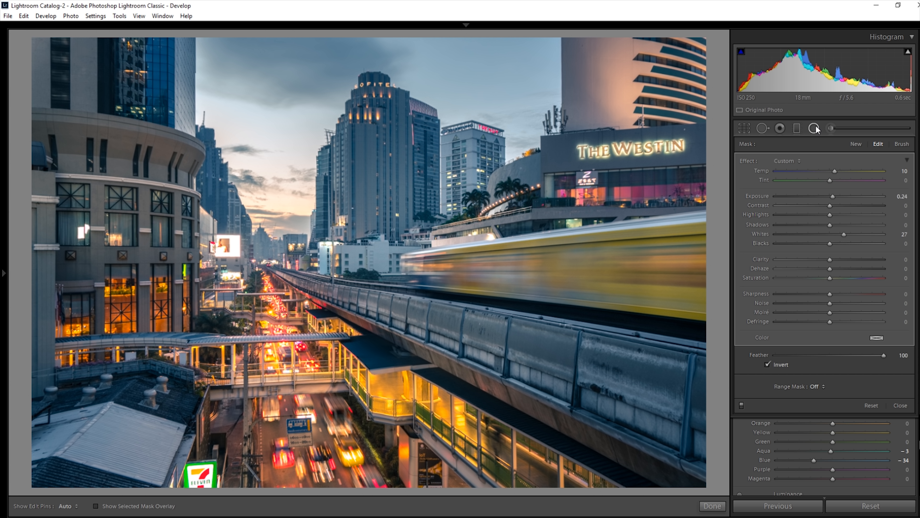
Compare the photo before and after editing, and lower the tone curve's Darks to −8.
key(y)
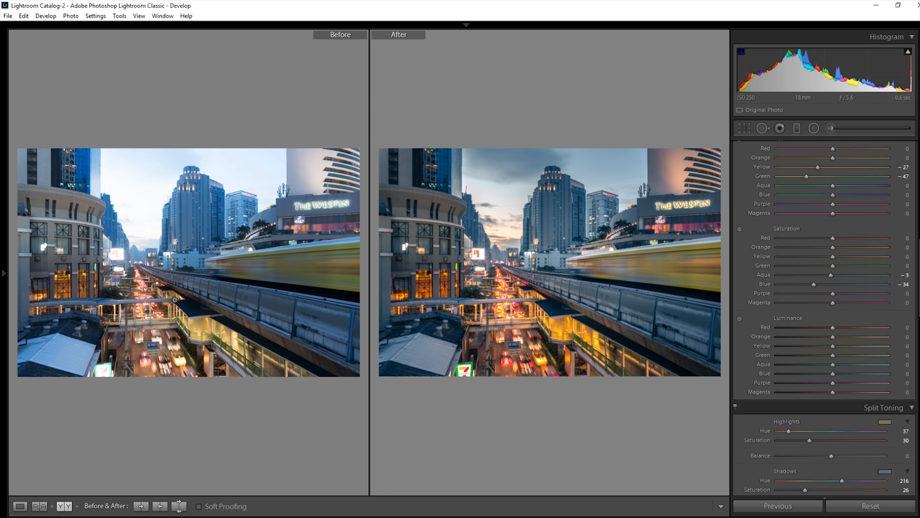
key(y)
scroll(912, 363, down, 6)
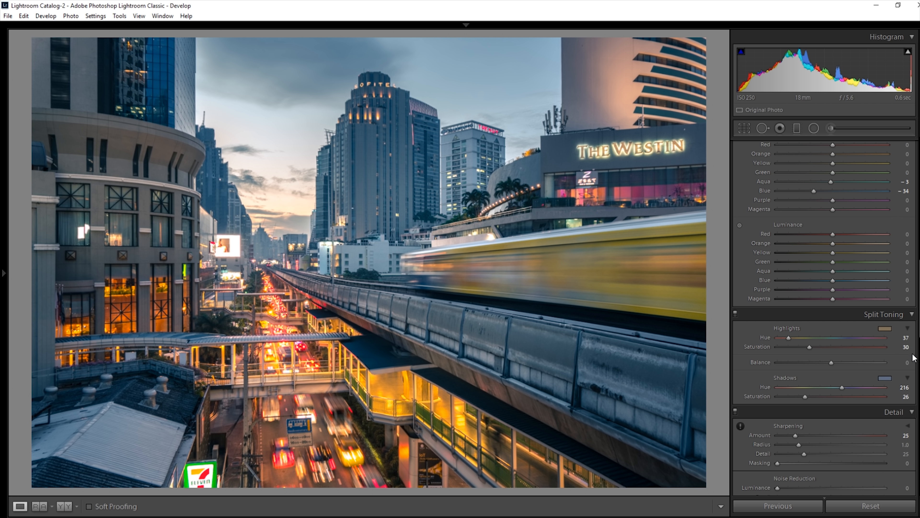
scroll(912, 373, up, 10)
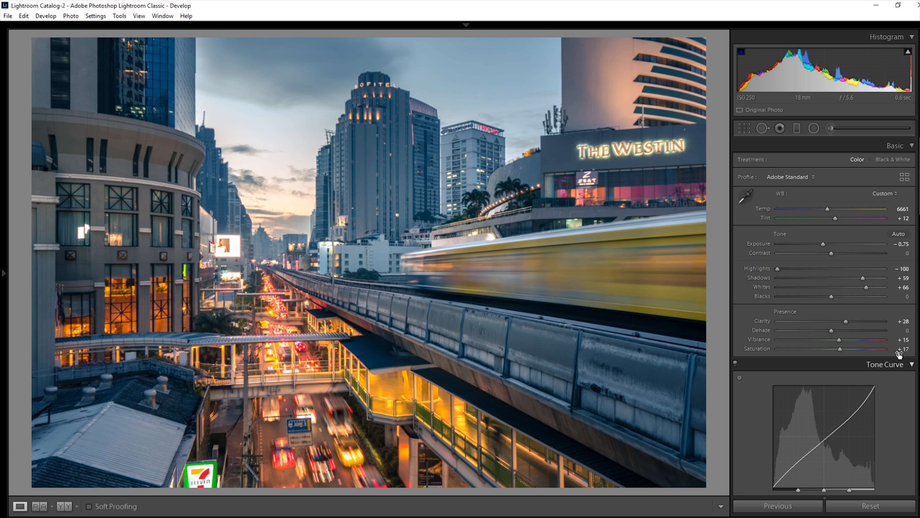
mouse_move(830, 253)
mouse_down()
mouse_move(839, 250)
mouse_move(826, 253)
mouse_up()
scroll(834, 252, down, 5)
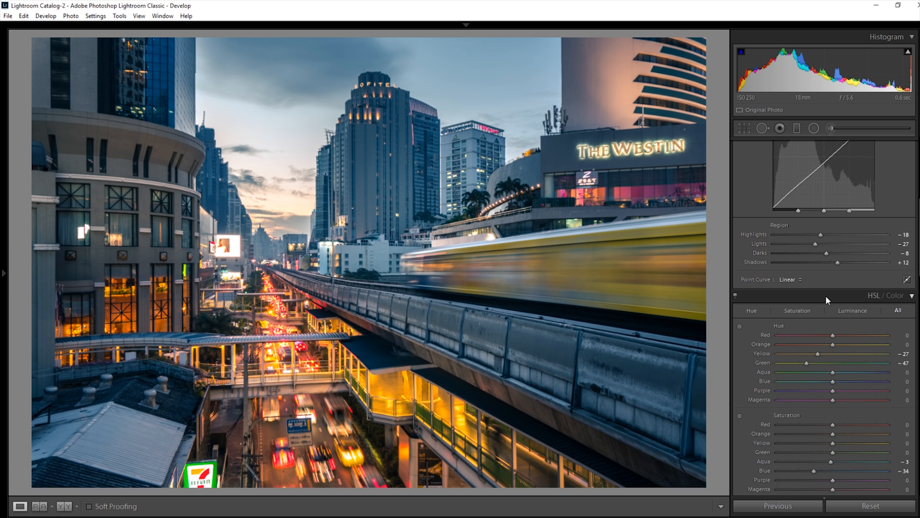
key(y)
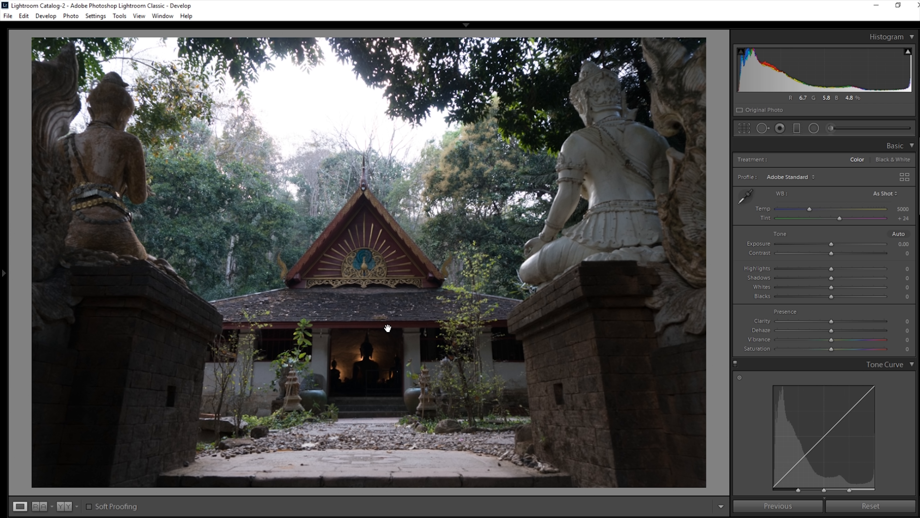
On the temple photo, set Exposure to −0.16, Highlights −62, Shadows +46, Whites +56, Clarity +28, Vibrance +37 and Saturation +15.
click(469, 280)
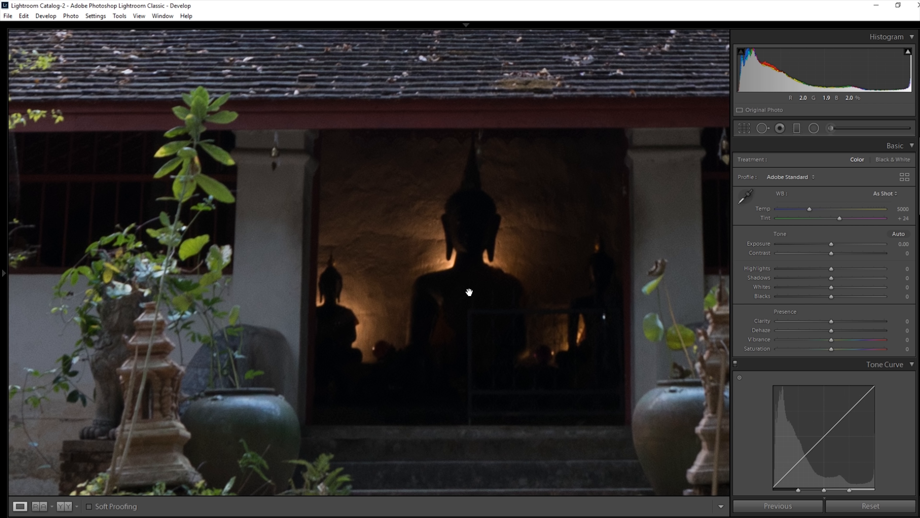
click(515, 320)
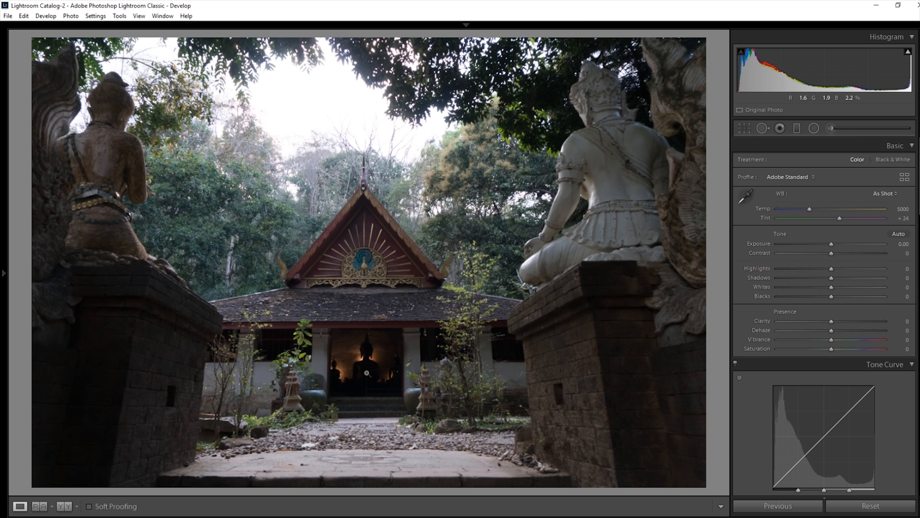
drag(832, 278, 797, 269)
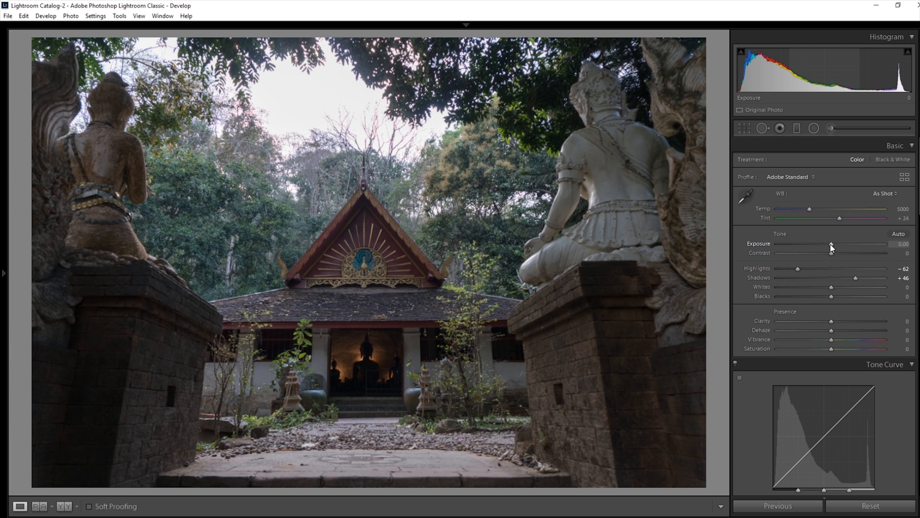
drag(831, 244, 829, 244)
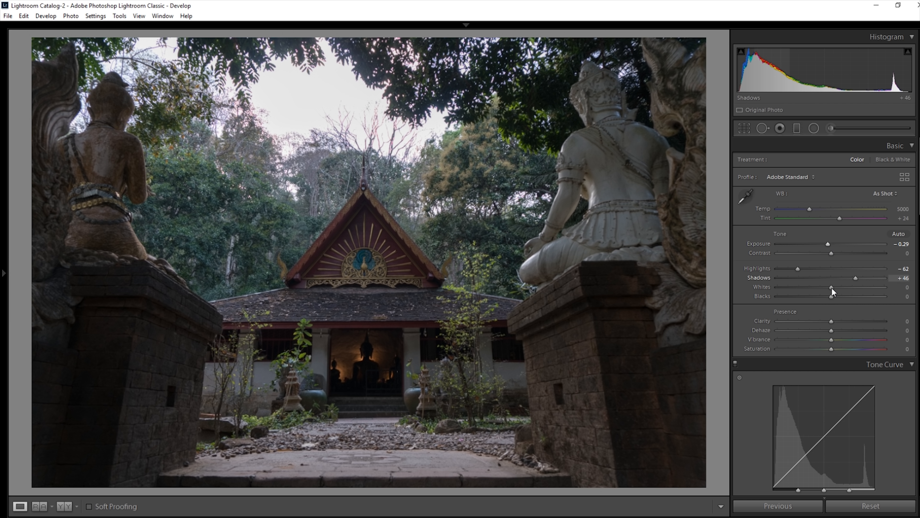
mouse_move(851, 289)
mouse_down()
mouse_move(830, 291)
mouse_move(896, 288)
mouse_move(861, 289)
mouse_up()
drag(830, 238, 827, 244)
drag(832, 321, 849, 340)
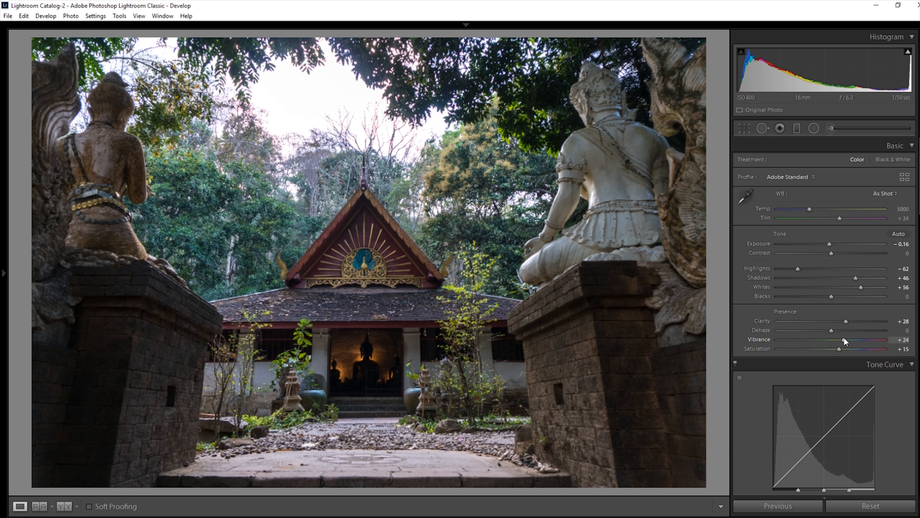
drag(849, 340, 851, 340)
Examine the statue, the temple's gable ornament and the roof up close across the zoomed-in photo.
click(537, 129)
drag(501, 270, 608, 74)
drag(327, 362, 551, 156)
drag(407, 376, 624, 287)
drag(292, 262, 440, 260)
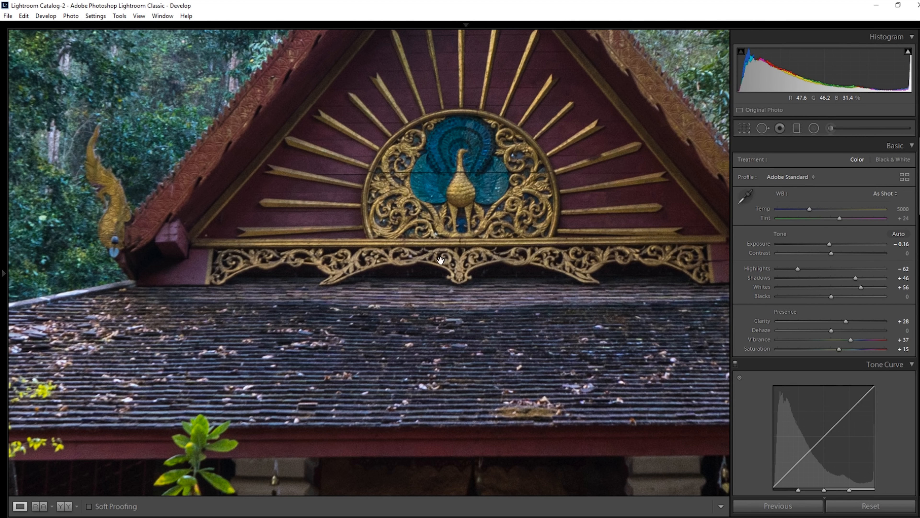
drag(469, 368, 479, 208)
click(480, 208)
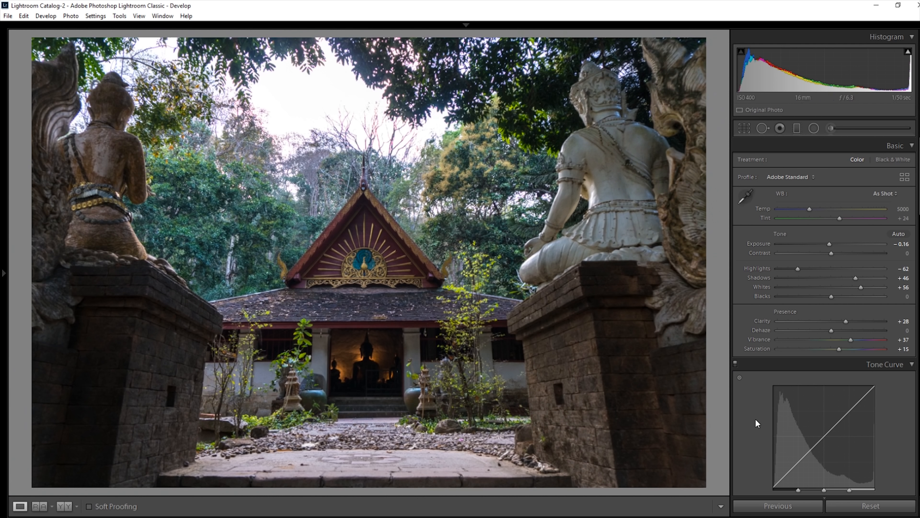
Warm the temple photo's white balance by raising the temperature to about 5620.
mouse_move(809, 209)
mouse_down()
mouse_move(802, 207)
mouse_move(815, 210)
mouse_up()
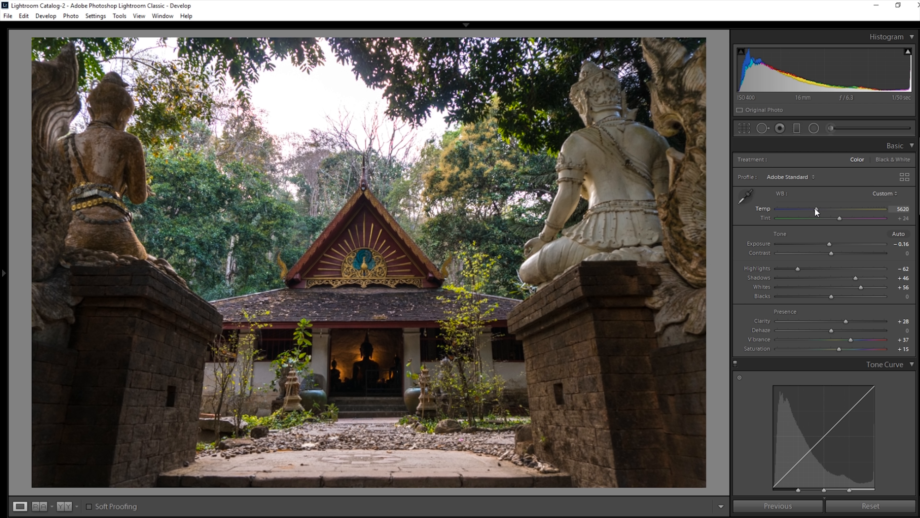
drag(815, 209, 817, 209)
Tint the Split Toning highlights warm orange with hue 40 and saturation 33.
scroll(914, 339, down, 15)
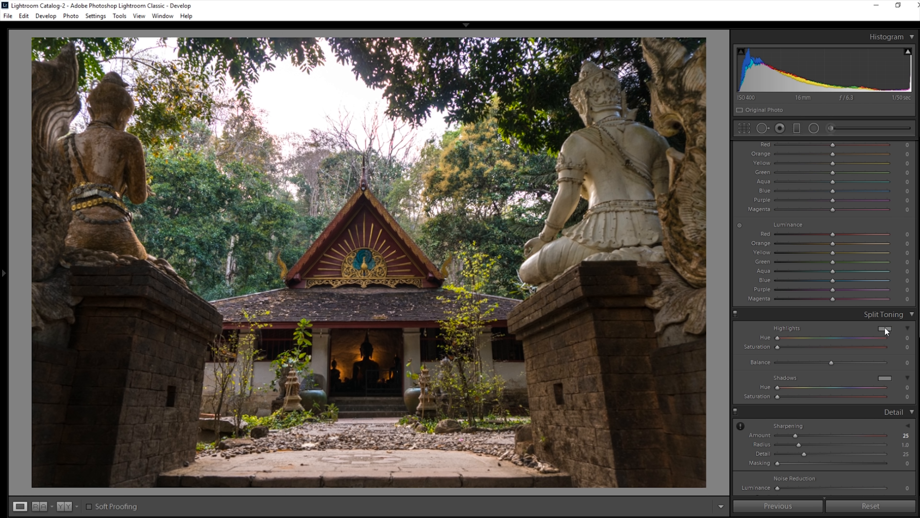
click(885, 328)
drag(710, 323, 709, 328)
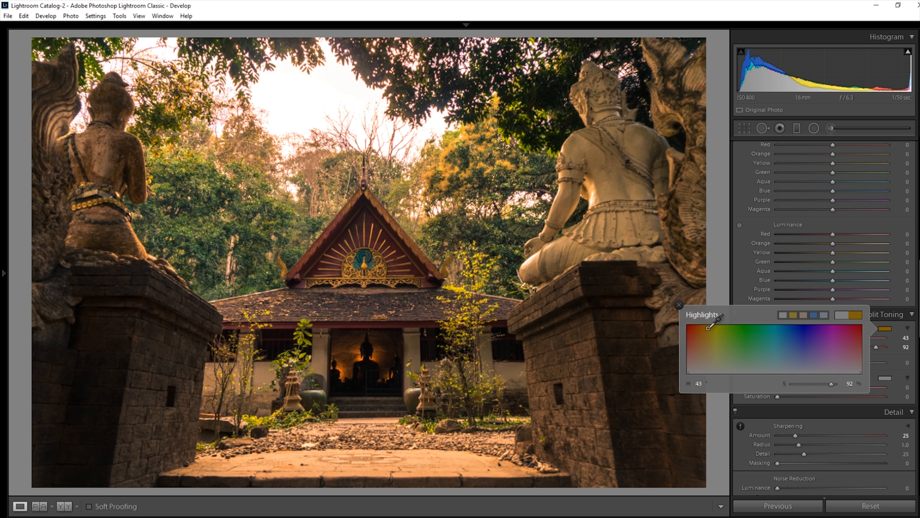
drag(815, 382, 808, 383)
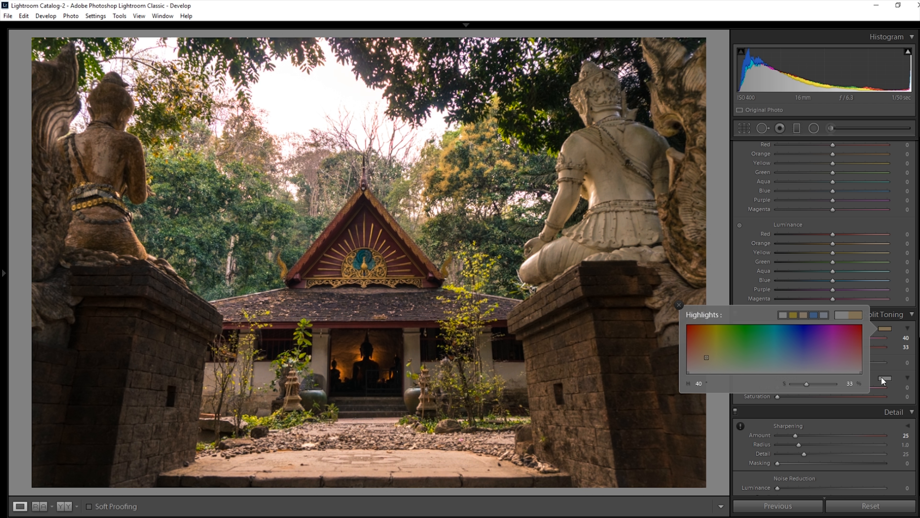
Tint the Split Toning shadows blue with hue 204 and saturation 21.
click(884, 377)
click(811, 382)
drag(811, 382, 786, 381)
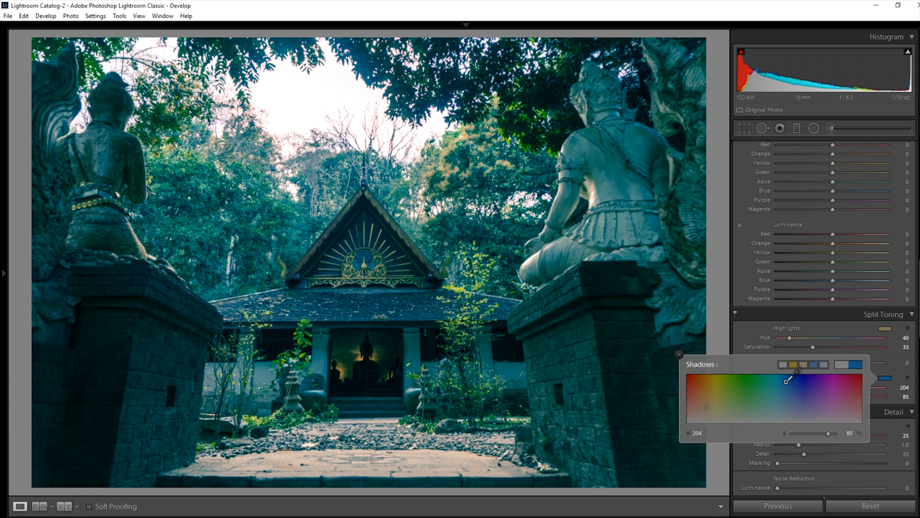
drag(812, 434, 801, 434)
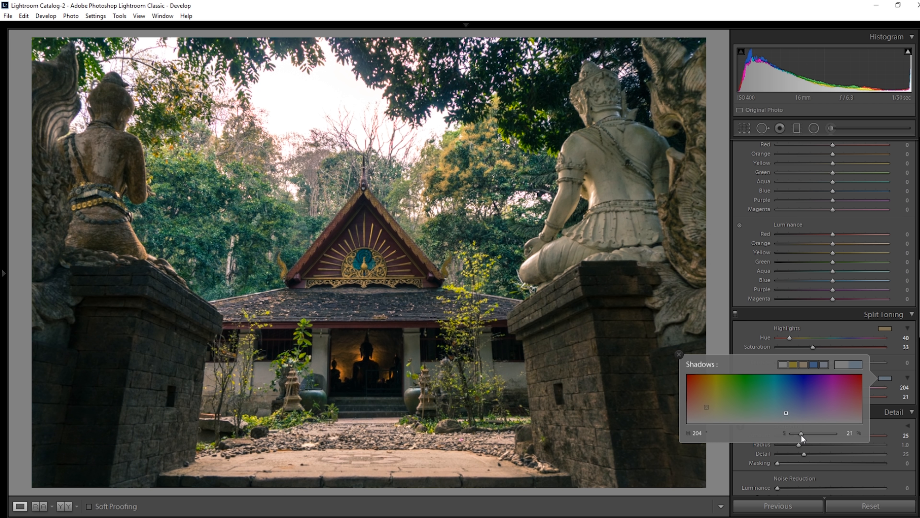
click(678, 355)
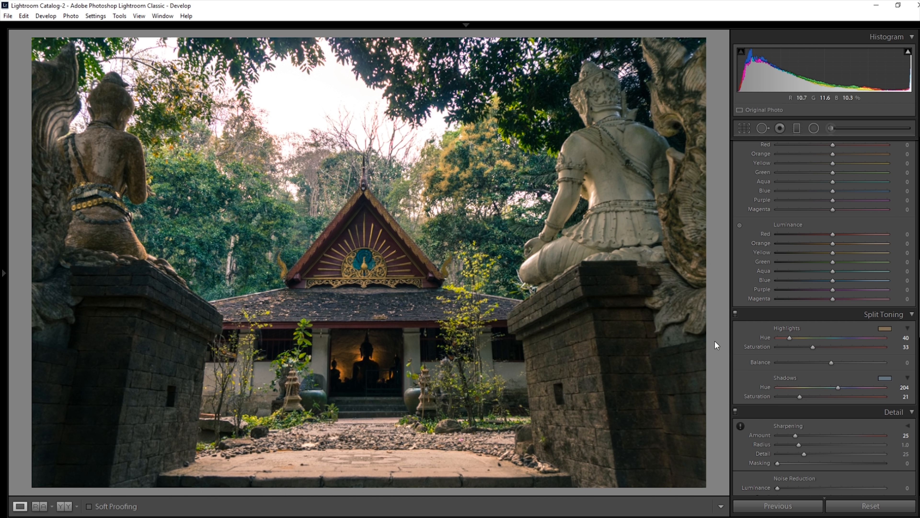
Crop the temple photo slightly on all sides with an unconstrained aspect, shifting the frame so the temple sits in the centre.
click(744, 129)
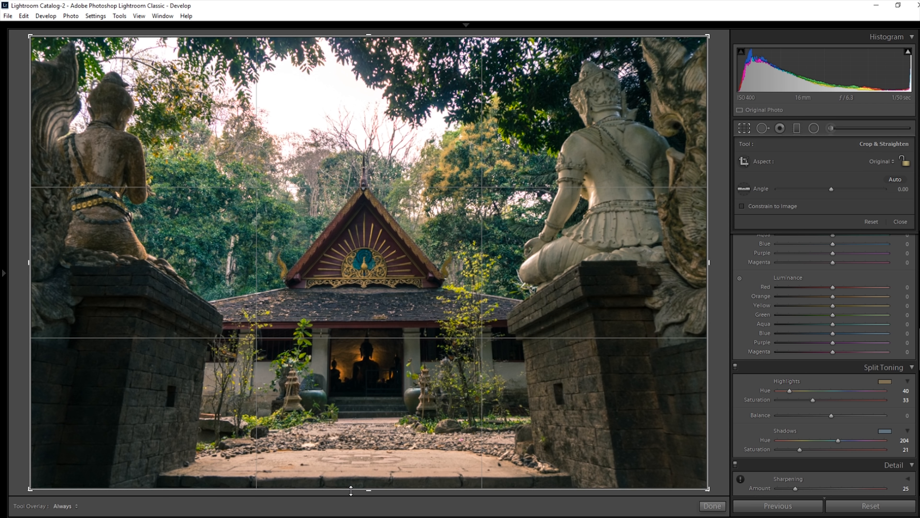
drag(351, 493, 352, 484)
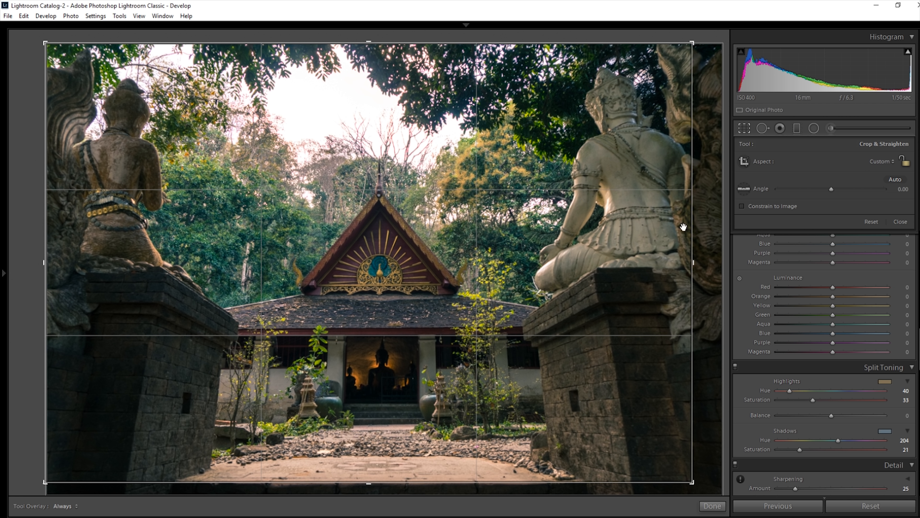
drag(639, 233, 629, 235)
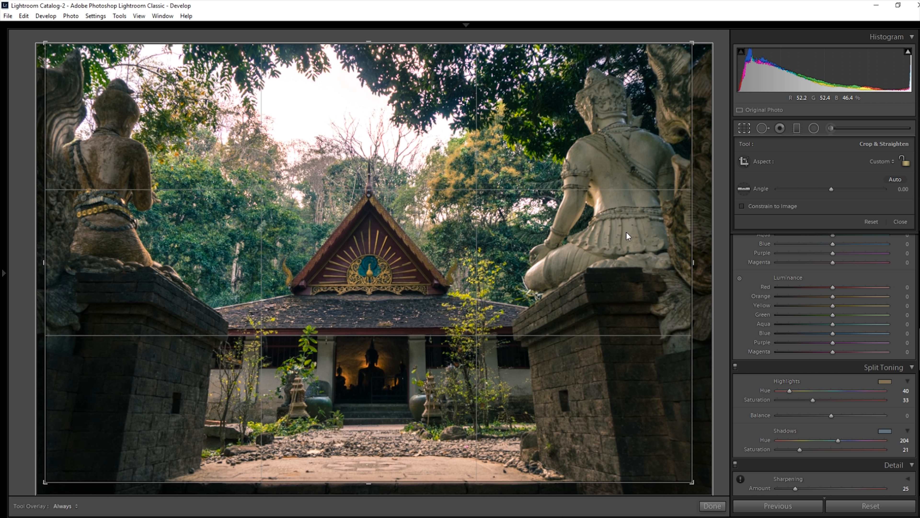
drag(353, 42, 353, 50)
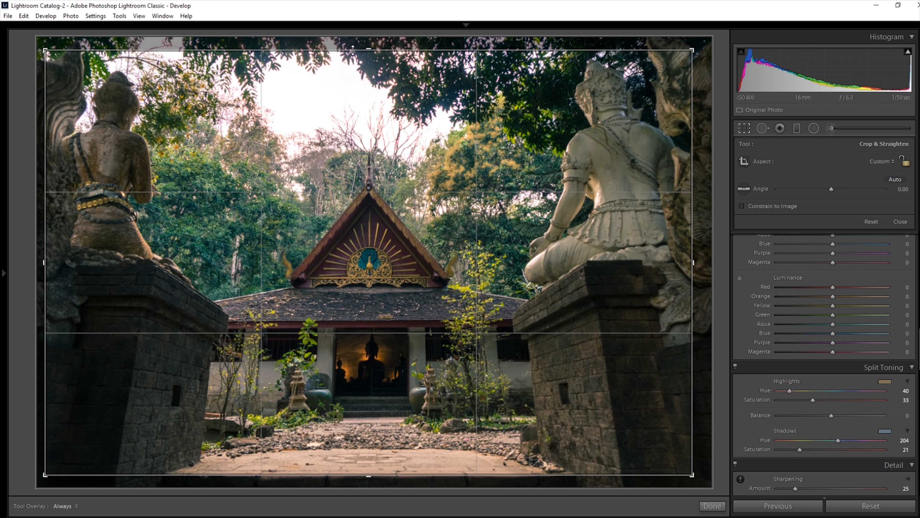
key(Return)
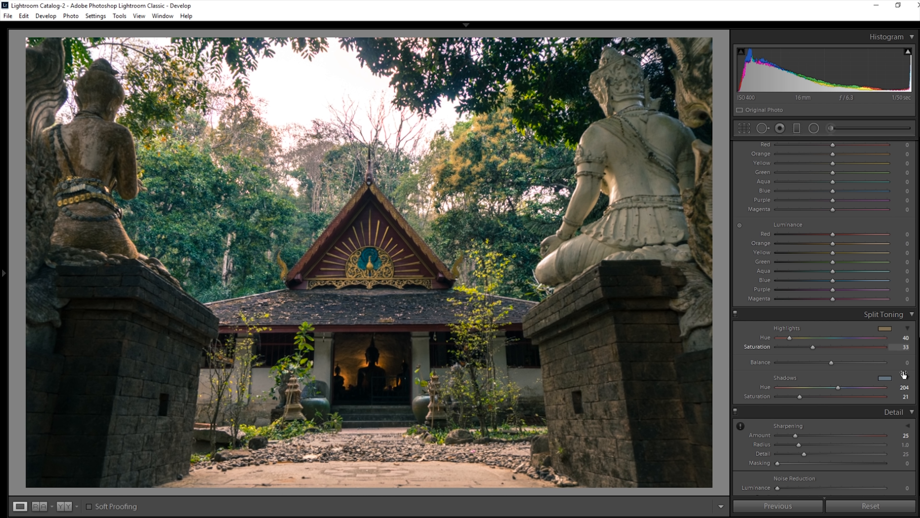
Enable Remove Chromatic Aberration and check the leaves and bare branches against the sky up close.
scroll(905, 383, down, 5)
scroll(904, 383, down, 3)
click(287, 126)
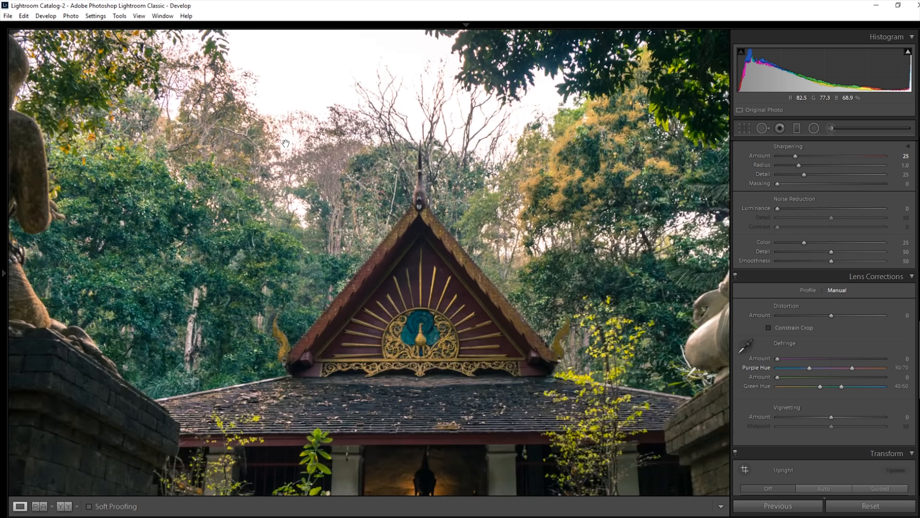
drag(242, 345, 196, 402)
drag(670, 103, 435, 367)
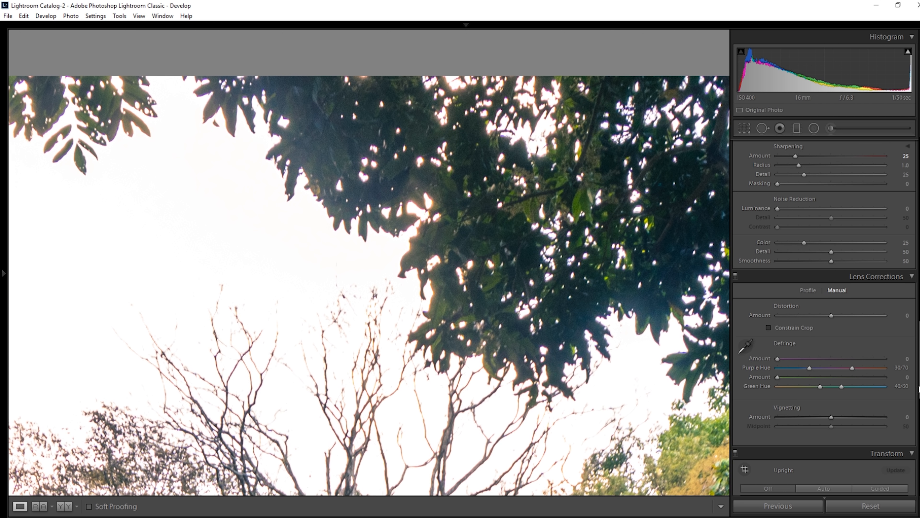
scroll(917, 381, up, 5)
scroll(918, 381, down, 8)
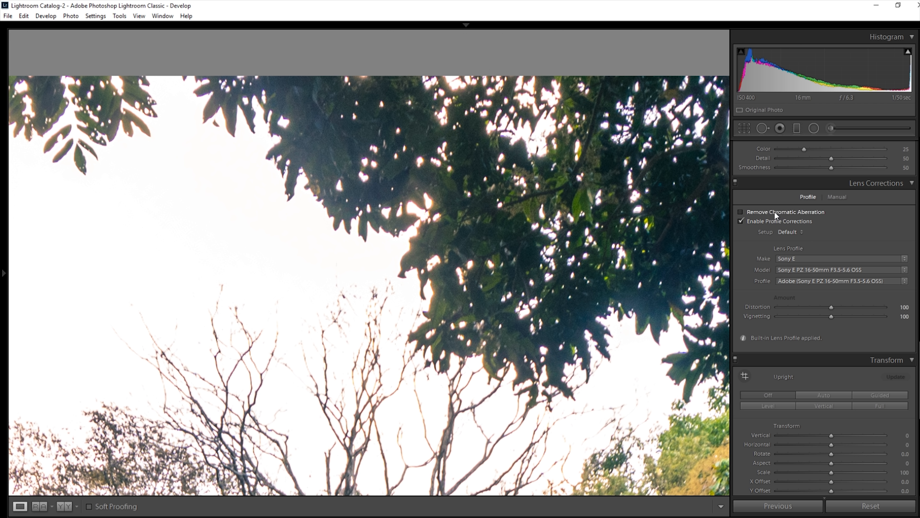
click(773, 211)
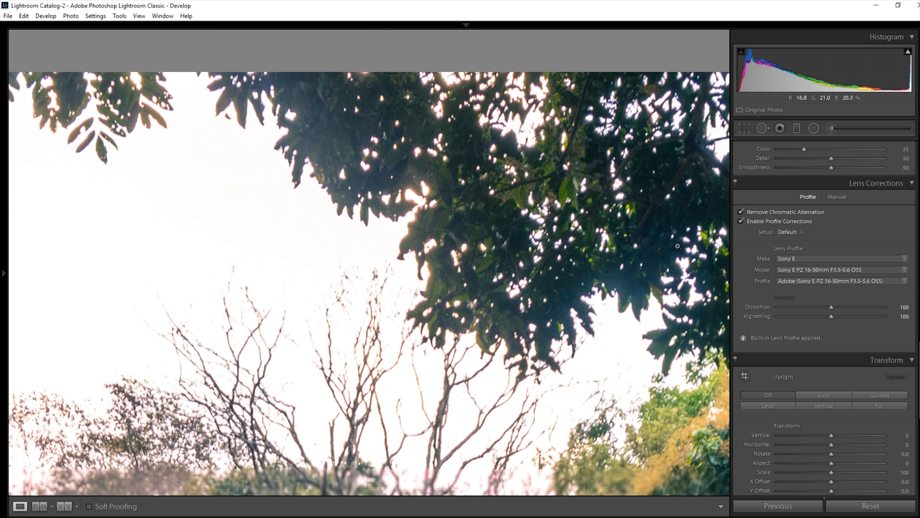
click(676, 247)
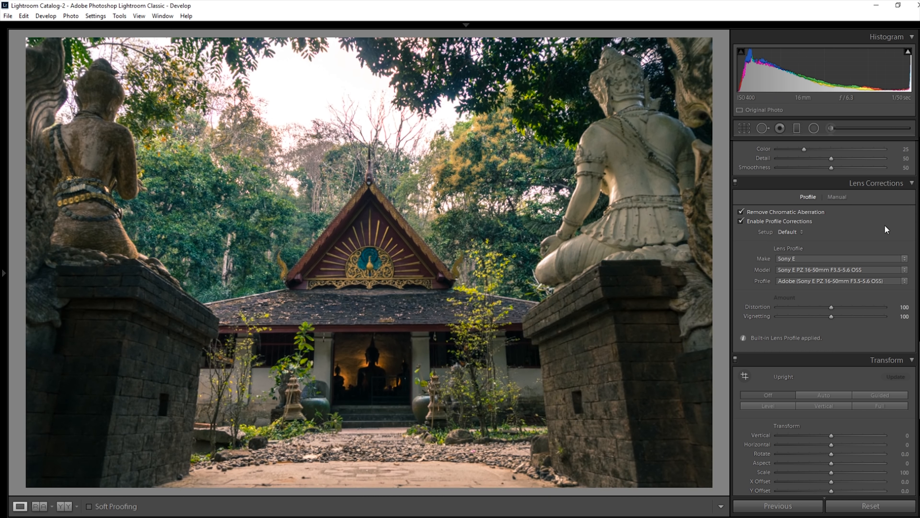
click(495, 116)
drag(495, 115, 565, 147)
drag(397, 272, 691, 195)
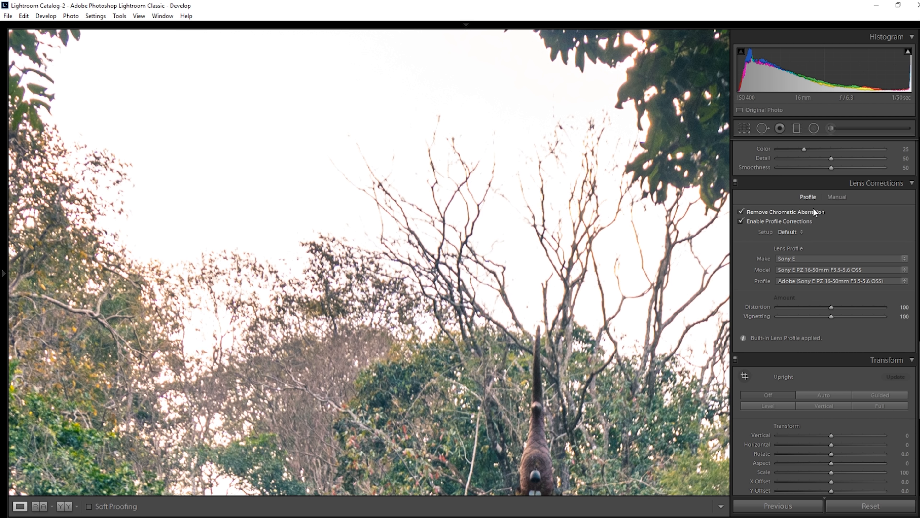
key(z)
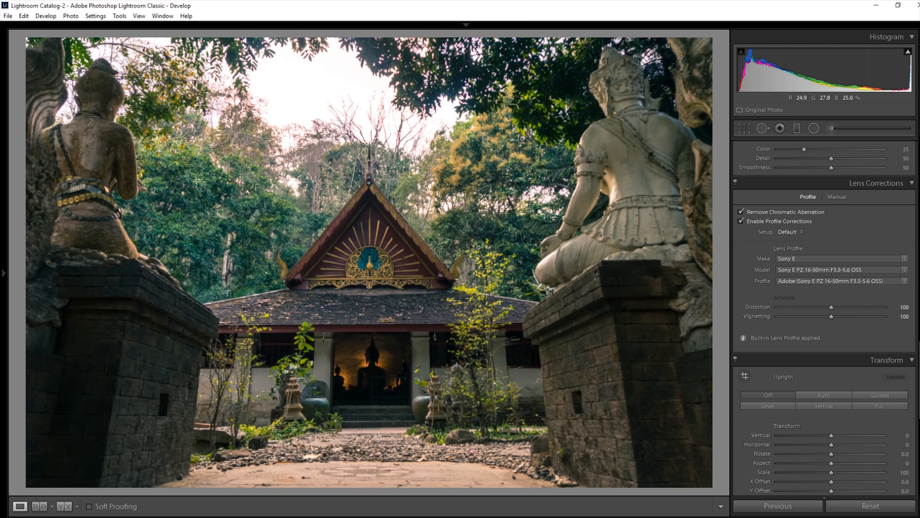
Add a post-crop vignette with Amount −22, Midpoint 19 and Feather 73.
scroll(807, 290, down, 5)
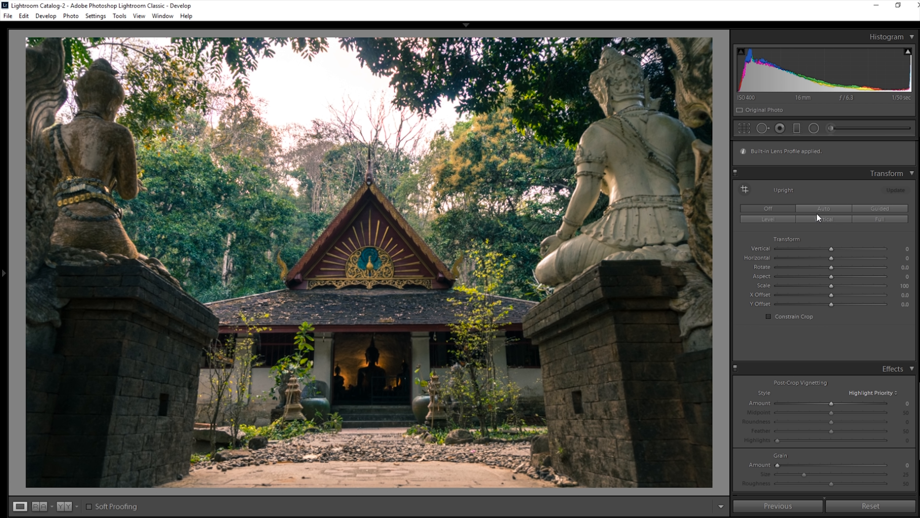
scroll(902, 356, down, 3)
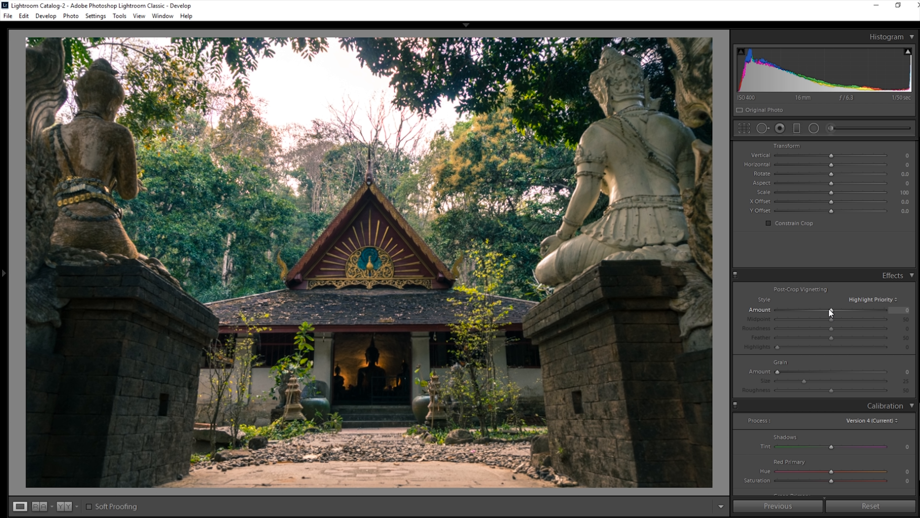
mouse_move(831, 311)
mouse_down()
mouse_move(816, 308)
mouse_move(800, 322)
mouse_move(836, 327)
mouse_move(798, 322)
mouse_move(855, 337)
mouse_move(811, 311)
mouse_move(820, 311)
mouse_up()
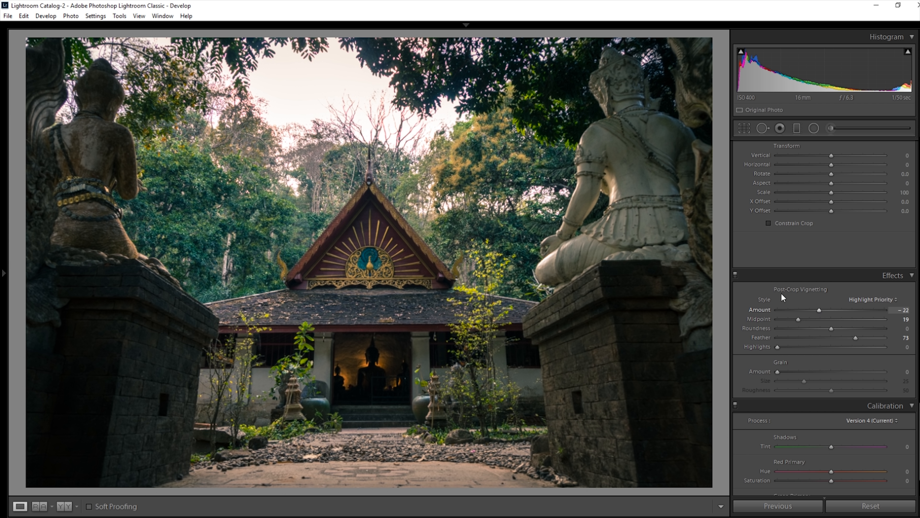
Add an inverted radial filter over the temple with Exposure 0.49, Whites 33, Saturation 0 and Feather 100.
scroll(908, 289, up, 5)
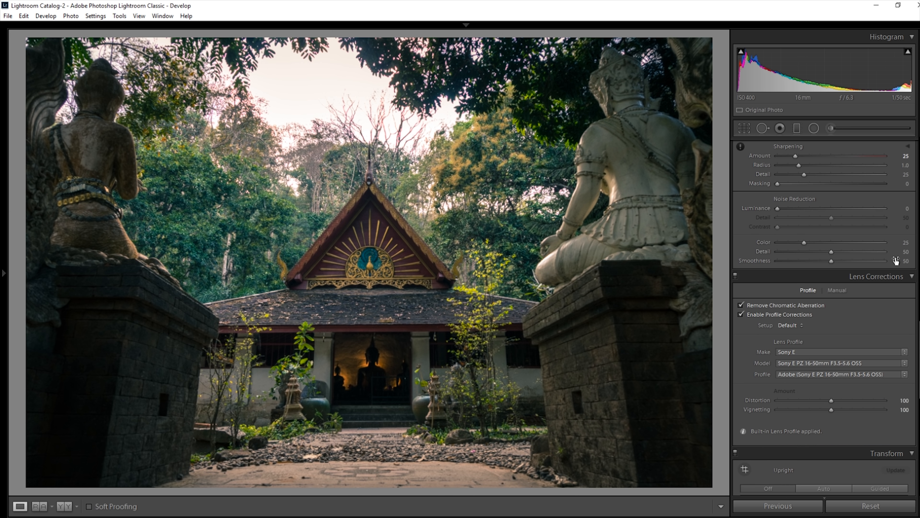
click(814, 128)
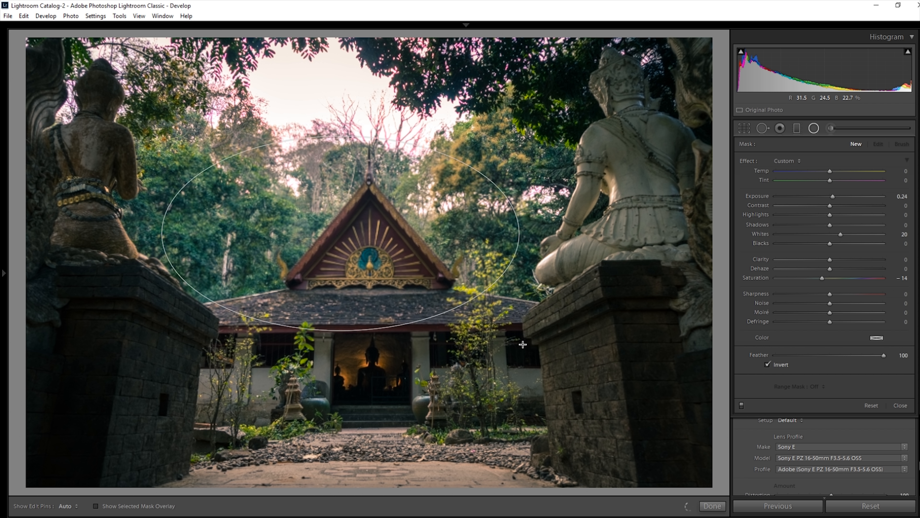
drag(830, 200, 835, 198)
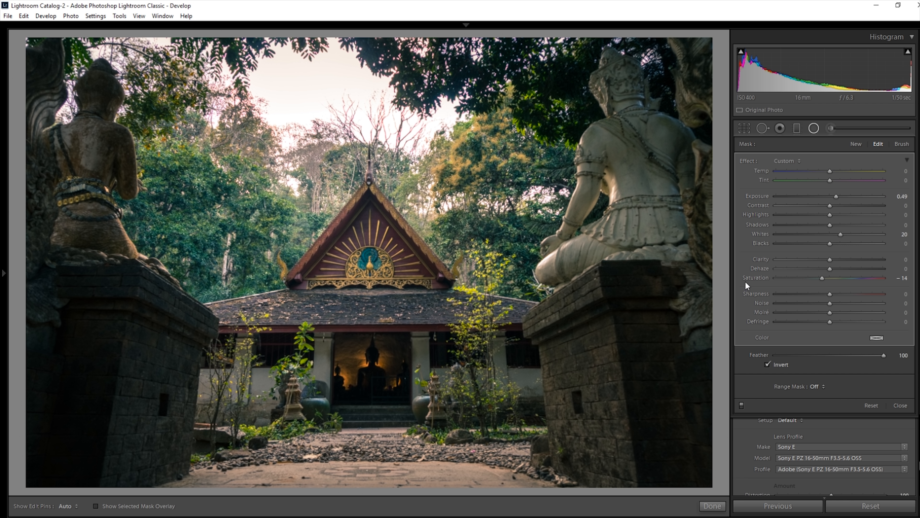
drag(847, 235, 849, 234)
Duplicate the temple's brightening radial filter and place the copy on the pale statue on the right.
drag(391, 352, 679, 159)
right_click(411, 370)
click(437, 375)
Duplicate the pale statue's radial filter onto the kneeling statue on the left and stack further copies there.
right_click(679, 159)
click(691, 162)
drag(697, 194, 194, 154)
right_click(144, 198)
click(171, 205)
right_click(171, 254)
click(188, 258)
Shift the radial filter on the left statue's upper back slightly outward towards its shoulder.
click(95, 145)
key(shift+m)
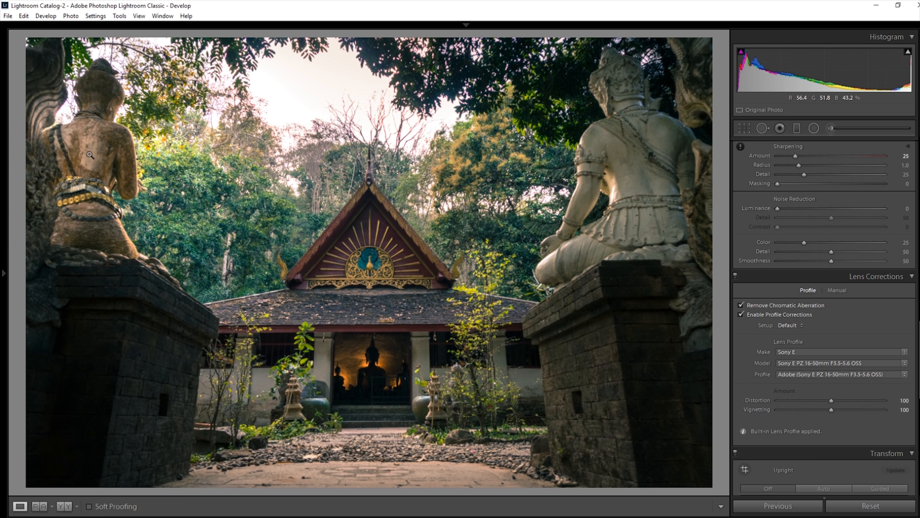
click(814, 128)
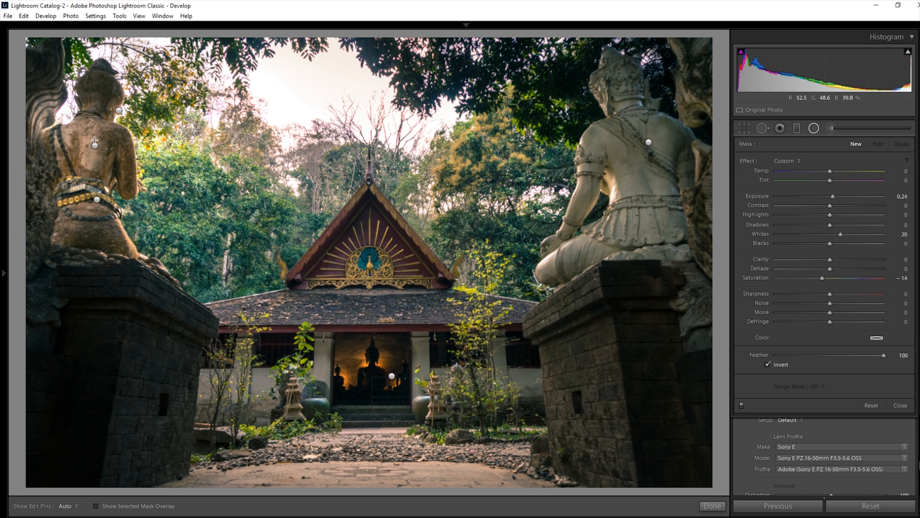
drag(95, 145, 78, 151)
Duplicate the radial filter near the left statue's head, move the copy over the sky and background trees, and enlarge it.
click(119, 111)
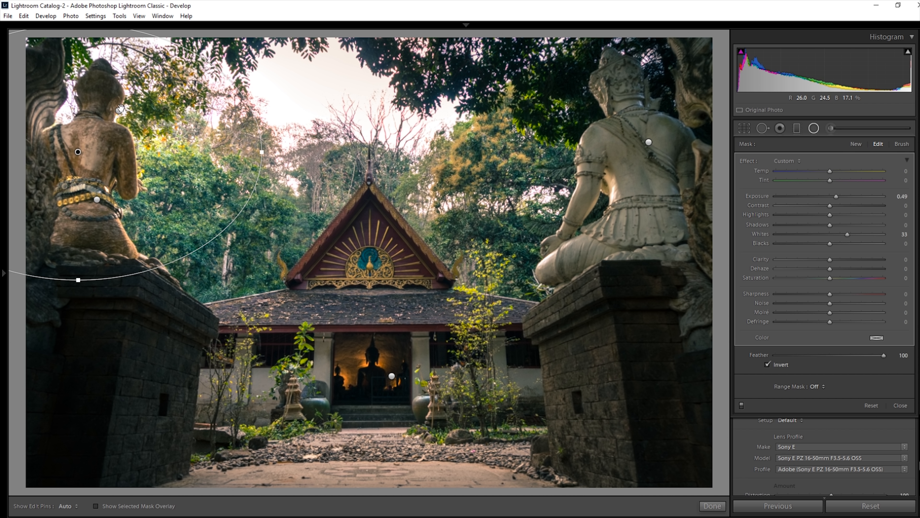
right_click(145, 126)
click(159, 134)
drag(160, 134, 266, 112)
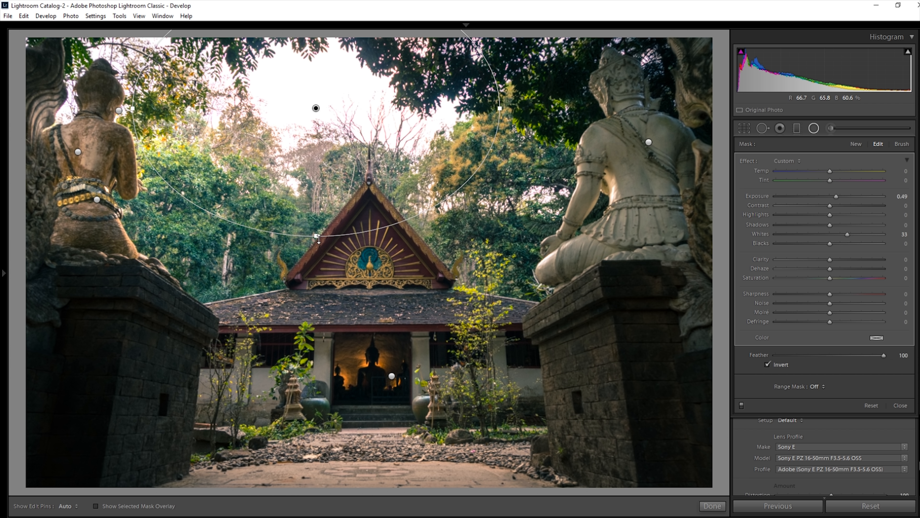
drag(317, 237, 318, 299)
drag(412, 201, 335, 231)
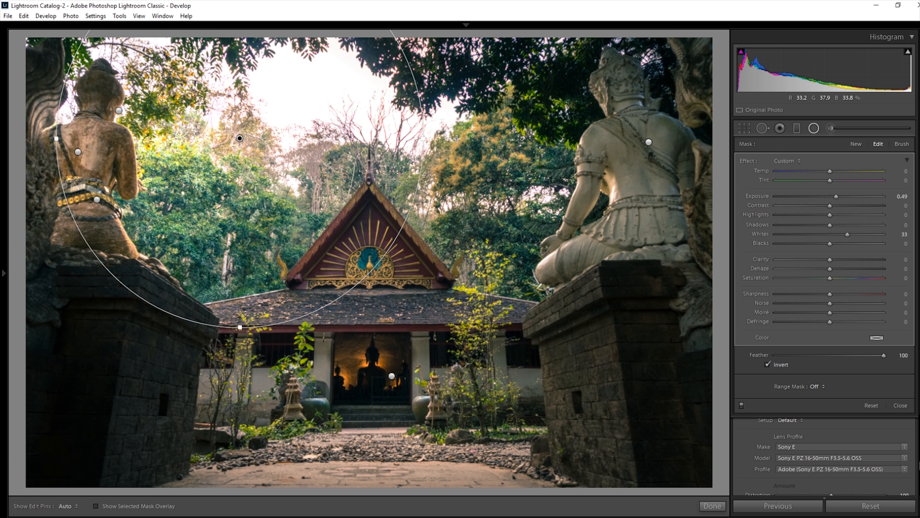
drag(442, 140, 520, 142)
Give the background trees' radial filter Exposure 0.96, Whites −14, Temp 15 and an orange colour tint with hue 26 and saturation 41.
drag(836, 198, 823, 235)
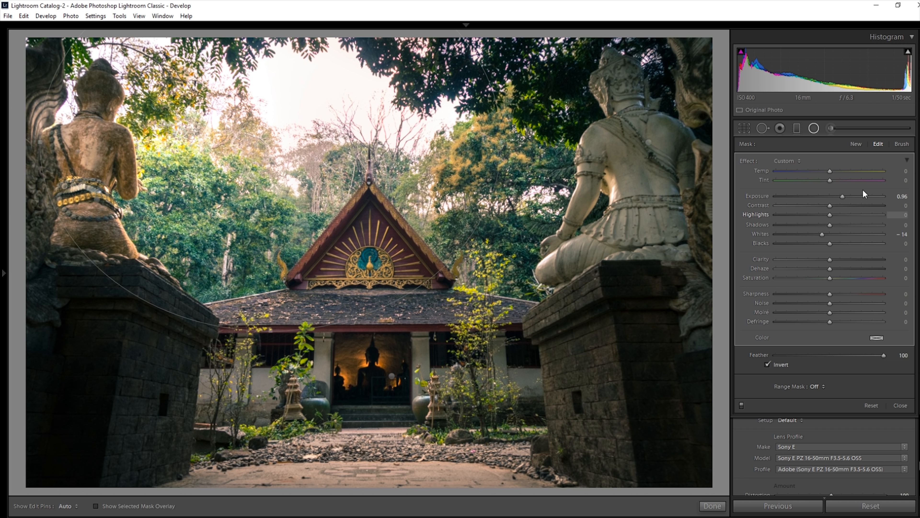
click(876, 338)
click(691, 346)
drag(699, 348, 691, 341)
click(804, 393)
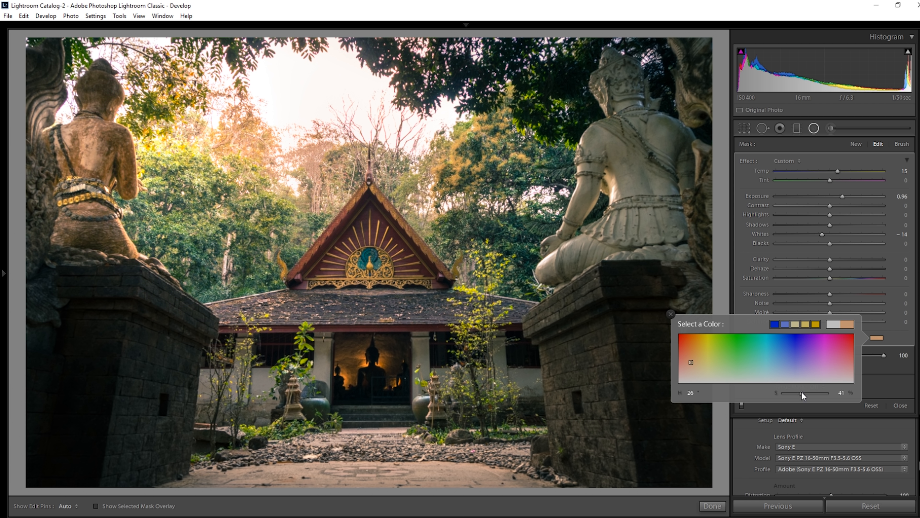
click(671, 313)
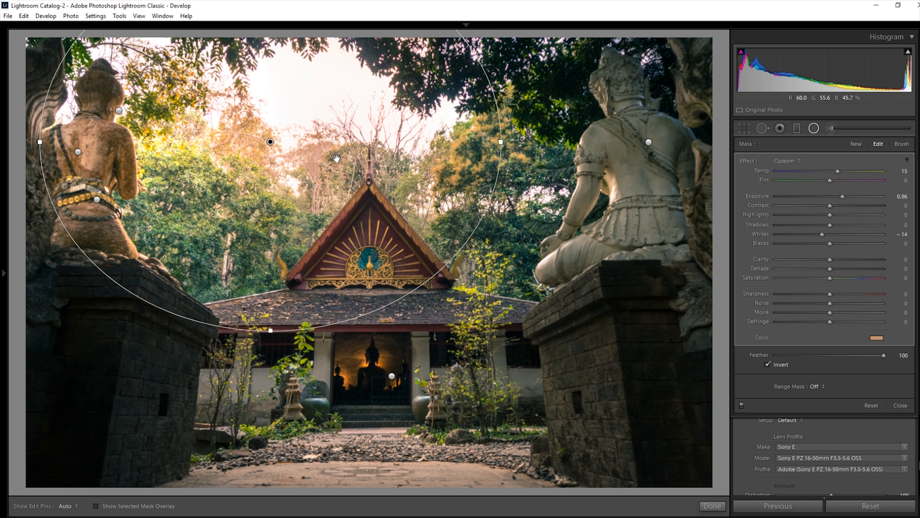
Lower the warm radial filter towards the trees beside the temple gable and reduce its height.
drag(408, 243, 353, 224)
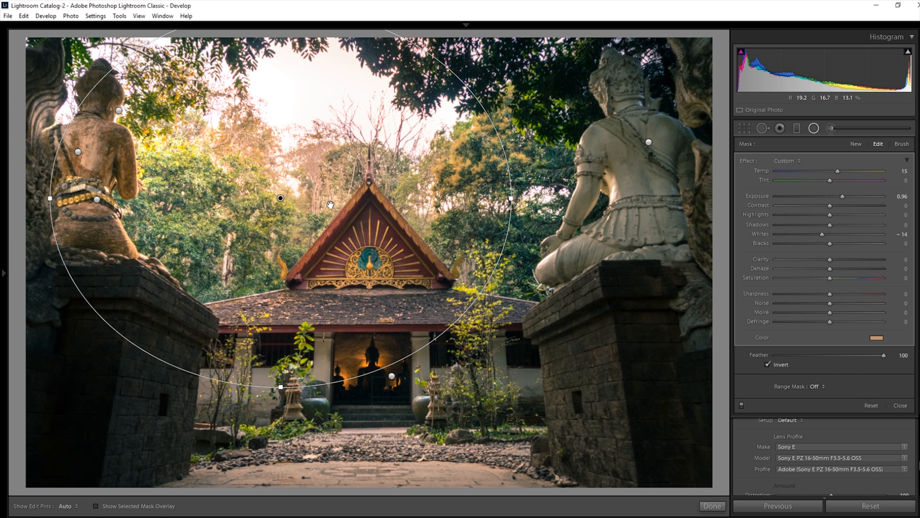
drag(281, 384, 281, 357)
drag(376, 236, 368, 249)
Refine the warm background filter with Exposure 1.07, Highlights −20, Whites 8 and Saturation 43.
drag(841, 196, 843, 196)
drag(822, 233, 825, 232)
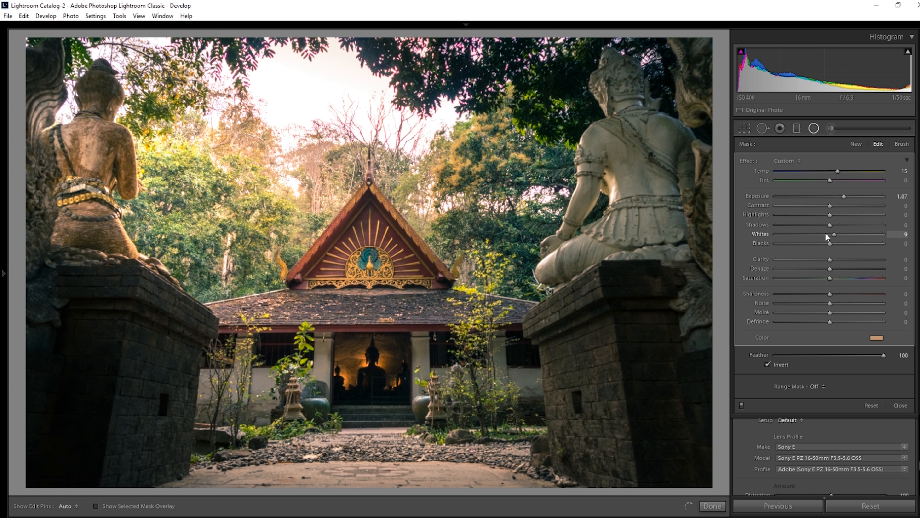
drag(830, 214, 819, 213)
drag(366, 172, 380, 204)
drag(830, 278, 853, 279)
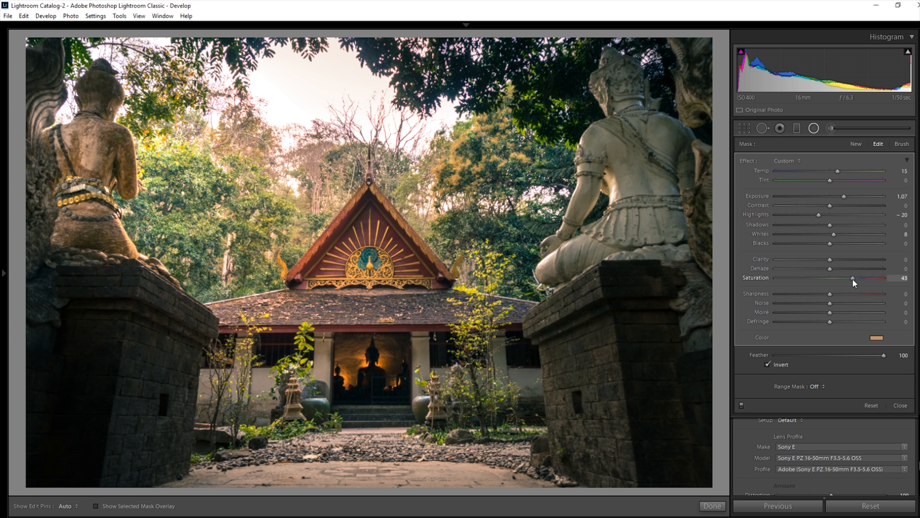
Duplicate the warm background filter over the temple entrance and courtyard, and set the copy's Saturation to 15.
right_click(286, 243)
click(297, 214)
drag(297, 221, 402, 366)
drag(851, 277, 839, 279)
Weaken the copied filter's orange colour tint and set its Exposure to 0.71.
click(883, 340)
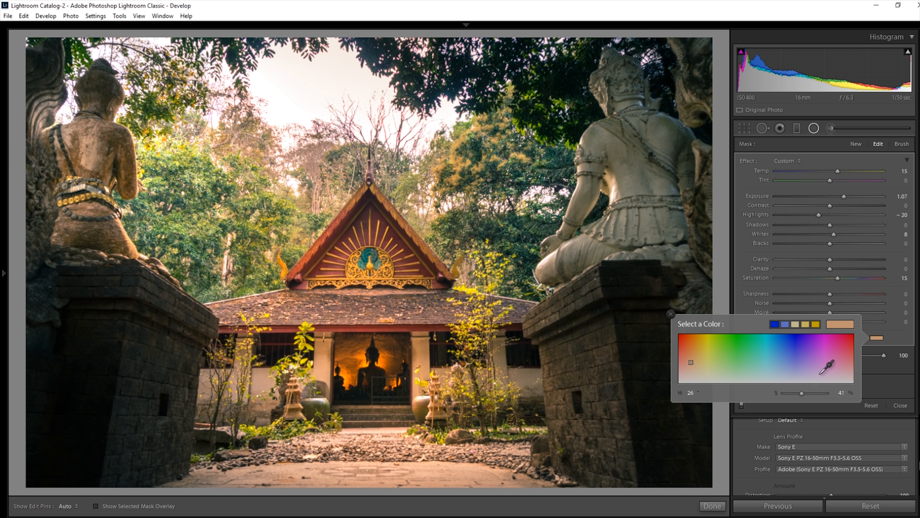
drag(789, 395, 786, 394)
click(670, 314)
click(840, 196)
drag(836, 195, 834, 195)
Move the copied filter onto the right stone pedestal, duplicate it onto the left pedestal, and finish the radial filter edits.
drag(378, 308, 565, 285)
right_click(562, 285)
click(580, 292)
drag(279, 346, 179, 318)
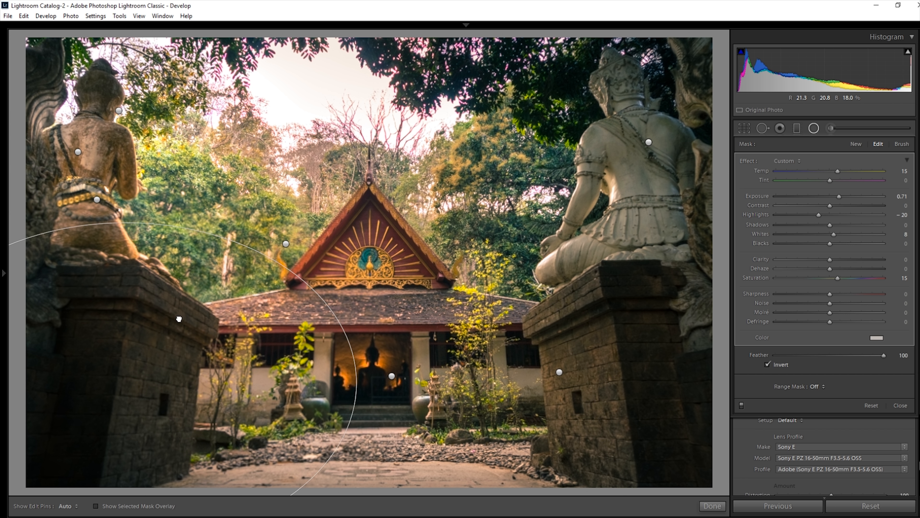
click(811, 130)
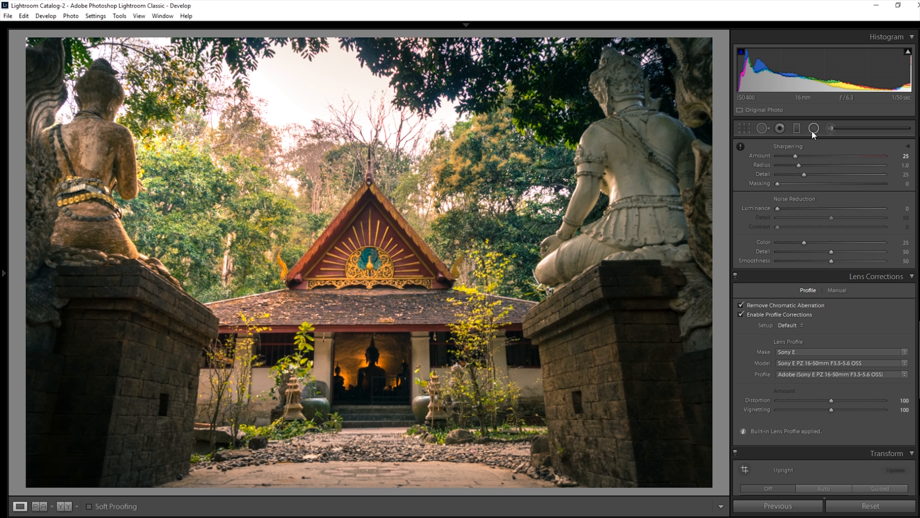
Add a graduated filter from the sky down to the temple roof with Exposure −0.20 and Clarity −27.
click(796, 129)
drag(397, 144, 400, 307)
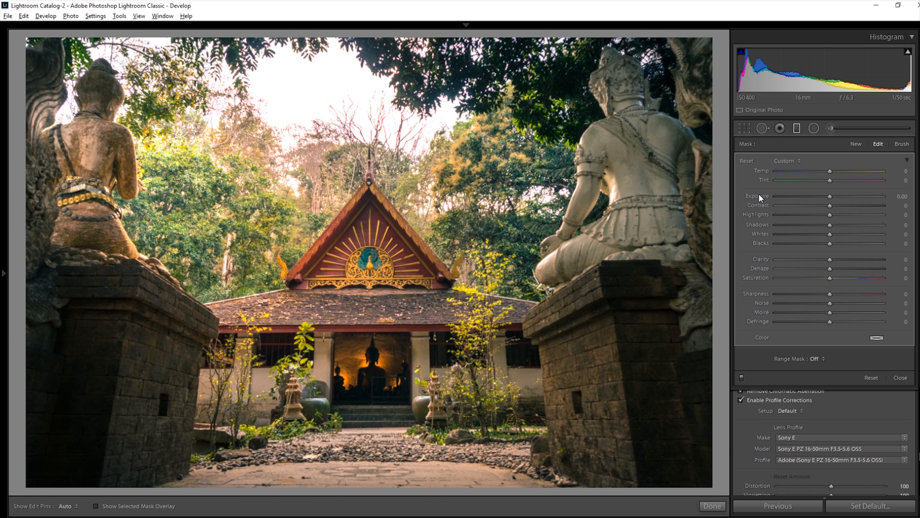
mouse_move(830, 197)
mouse_down()
mouse_move(818, 199)
mouse_move(826, 199)
mouse_up()
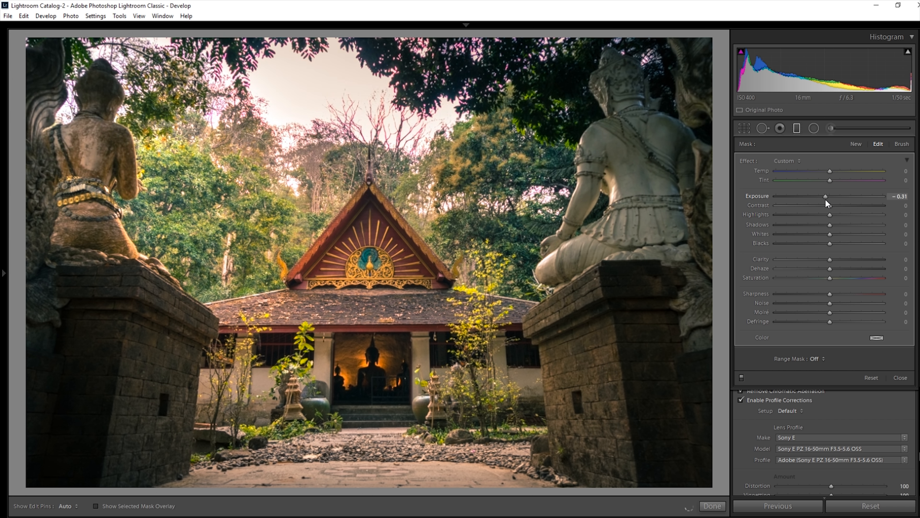
drag(829, 260, 819, 261)
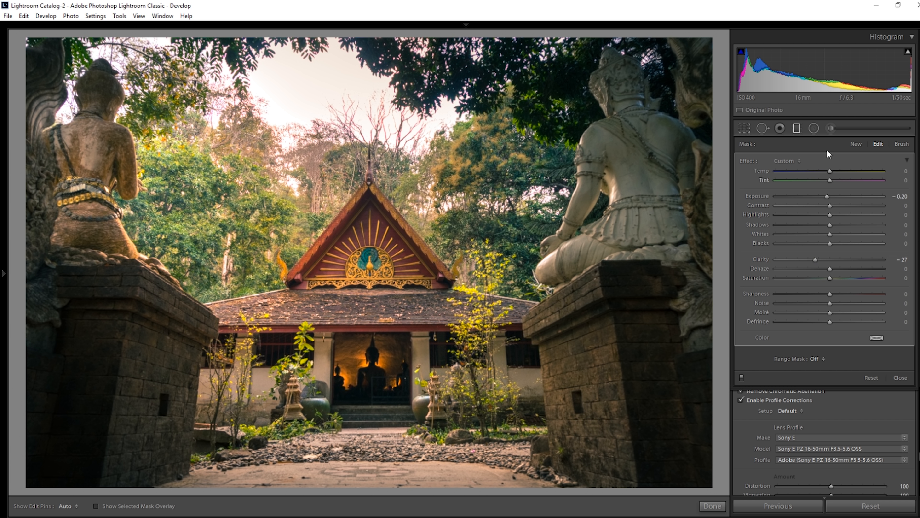
Add a radial filter over the plants right of the temple entrance, reset its effects and set Exposure to −0.34.
drag(400, 244, 531, 381)
alt+click(746, 160)
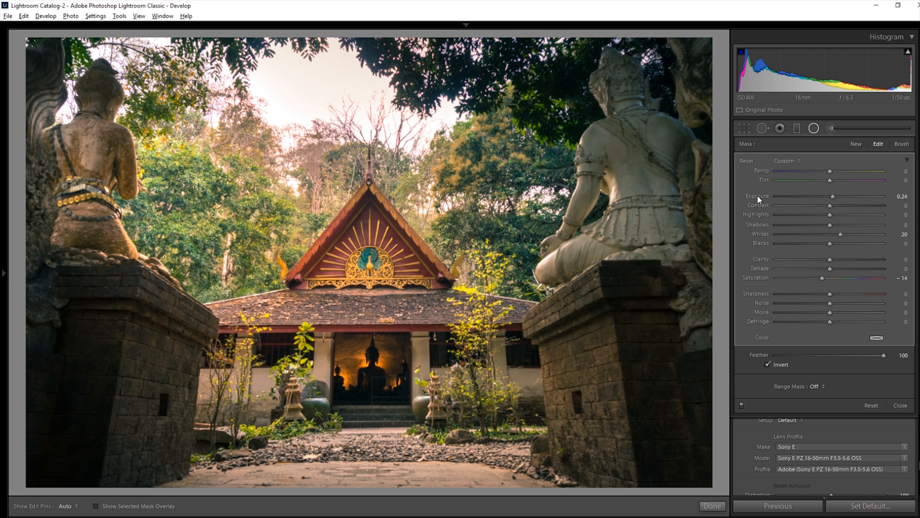
drag(830, 196, 825, 195)
drag(382, 209, 453, 337)
Duplicate the darkening filter and place the copy over the plants left of the temple entrance.
right_click(453, 337)
click(481, 323)
drag(599, 371, 314, 363)
right_click(461, 362)
click(482, 363)
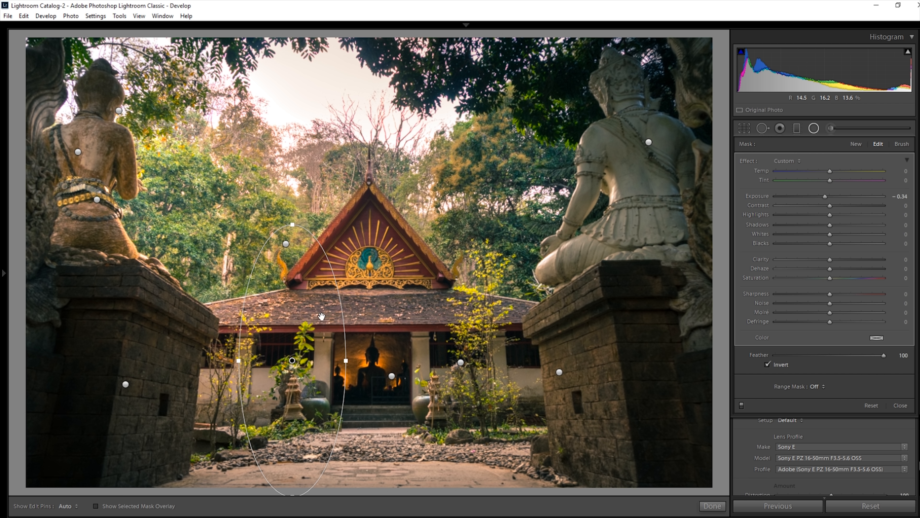
Duplicate the darkening filter onto the left side of the roof, reshape it to fit and set Exposure to −1.07.
right_click(277, 333)
click(308, 341)
drag(308, 341, 277, 283)
drag(310, 206, 283, 300)
drag(825, 196, 816, 197)
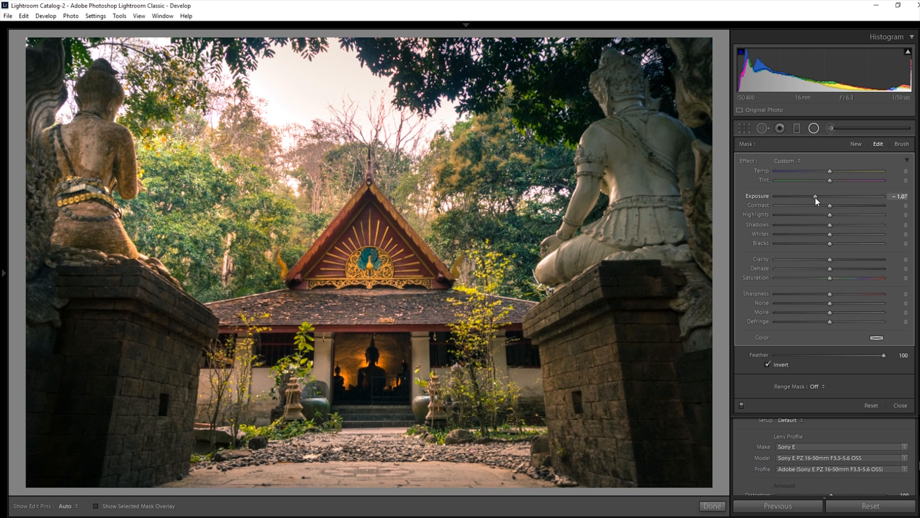
Duplicate the roof filter onto the right side of the roof, fit it there, and compare the photo before and after.
right_click(276, 271)
click(300, 276)
drag(284, 286, 538, 285)
drag(635, 266, 568, 272)
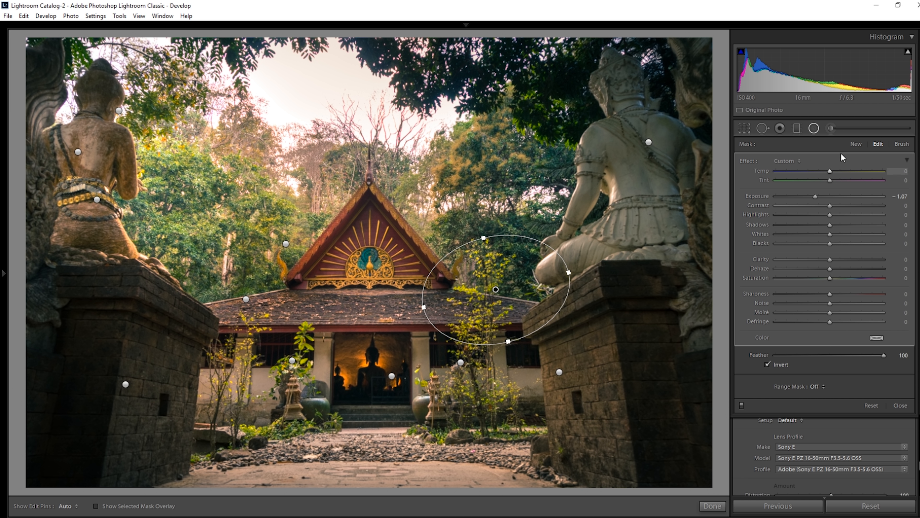
click(813, 128)
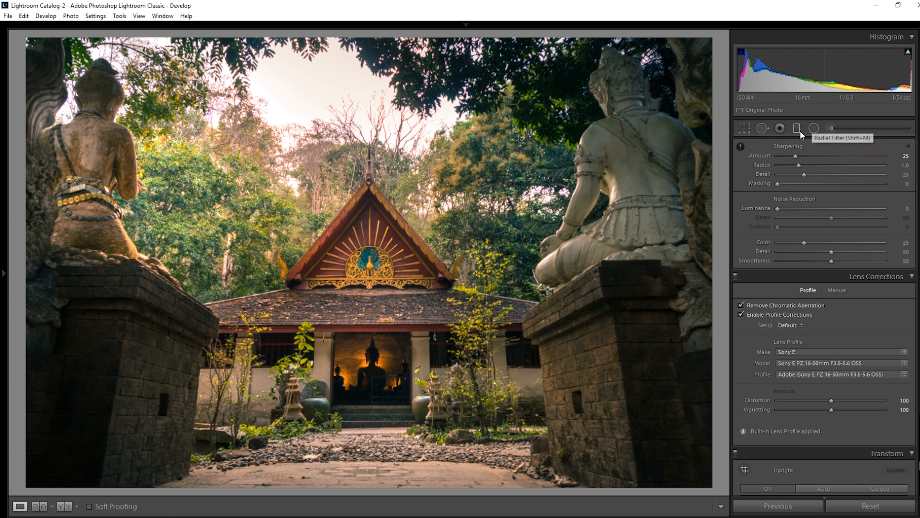
key(y)
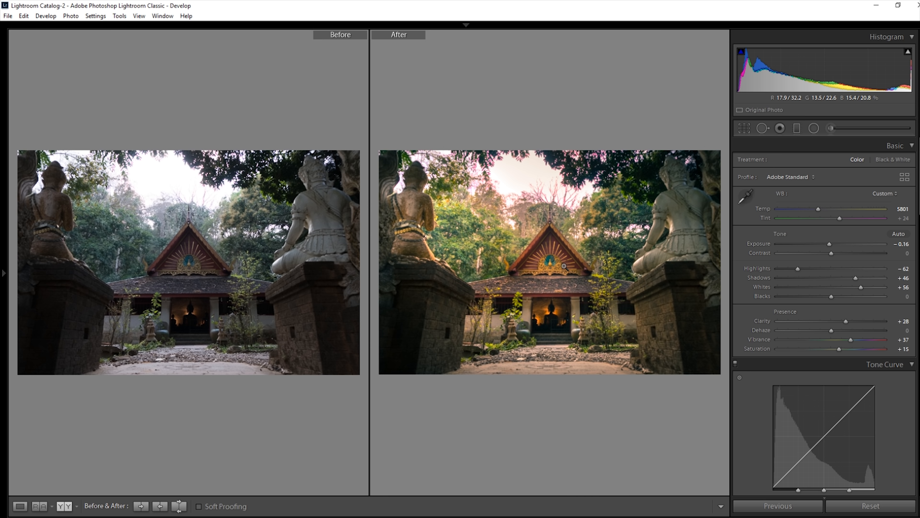
key(y)
Add a radial filter over the temple entrance with Exposure 0.56 and Saturation 0.
key(shift+m)
mouse_move(304, 265)
mouse_down()
mouse_move(456, 423)
mouse_move(414, 468)
mouse_up()
drag(831, 196, 837, 198)
double_click(826, 278)
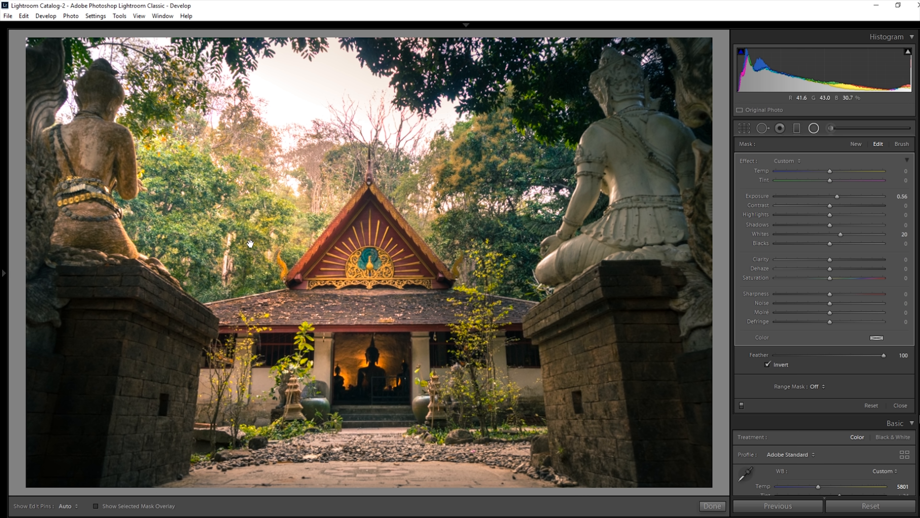
Adjust the entrance filter's placement, set its Whites to 1, and compare the finished photo before and after.
drag(325, 238, 387, 359)
drag(380, 246, 390, 261)
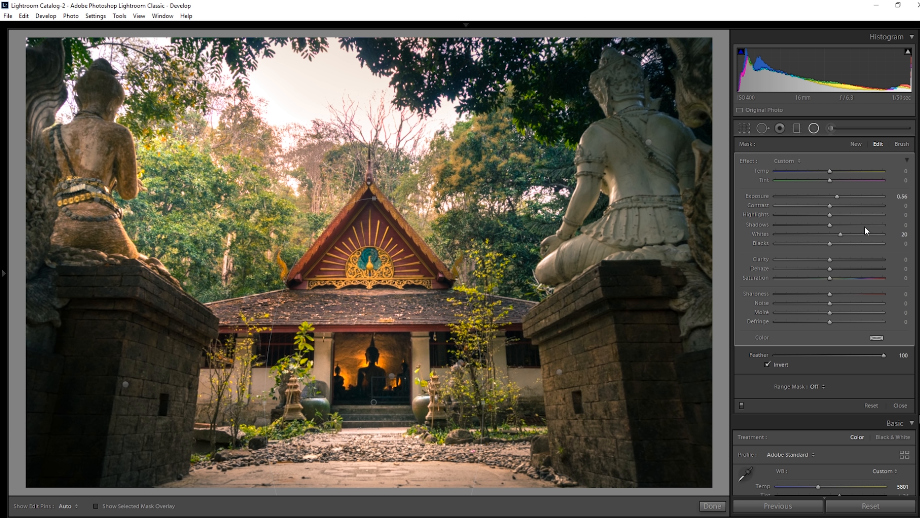
drag(833, 231, 829, 232)
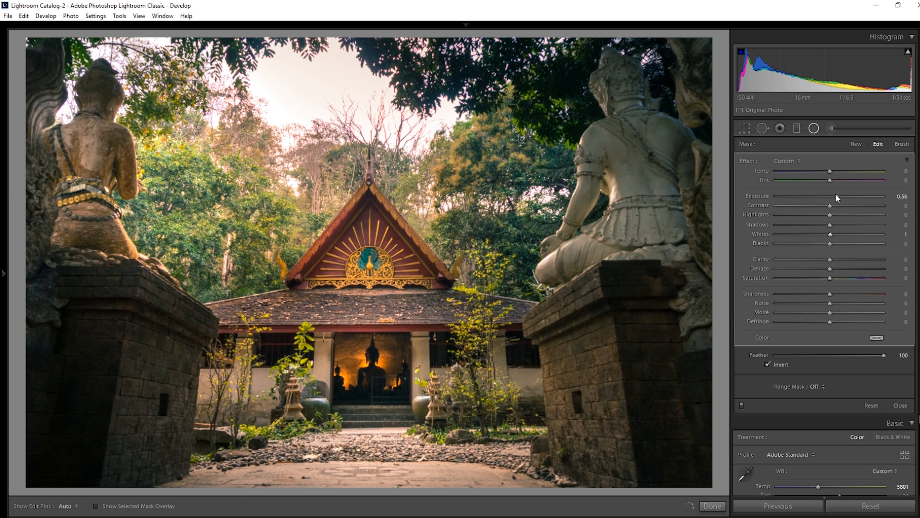
click(830, 163)
click(828, 166)
click(814, 128)
key(y)
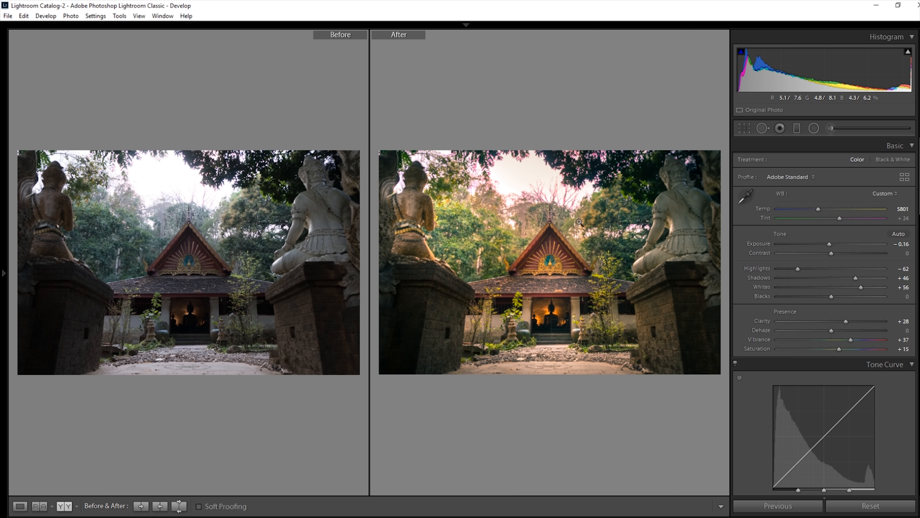
key(y)
Remove the colour fringing on the leaves against the sky by sampling it with Defringe, using purple Amount 2 and Purple Hue 44/100.
click(497, 79)
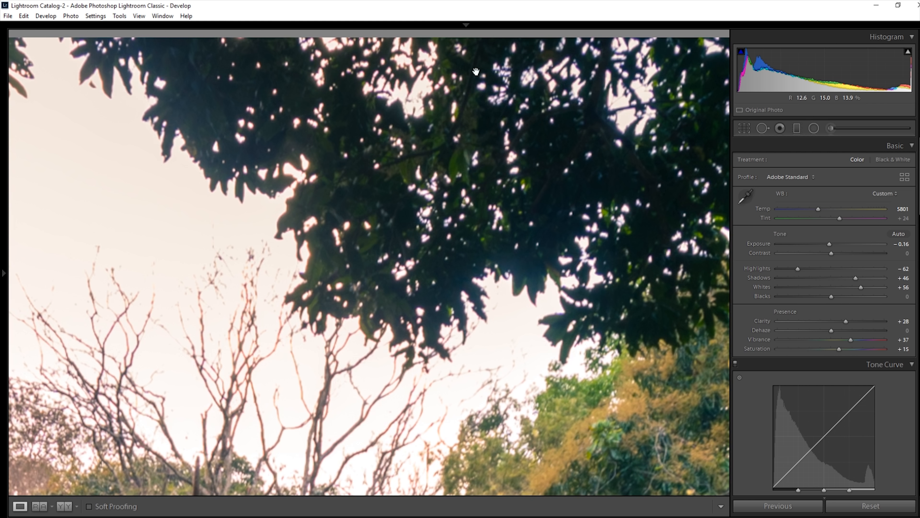
scroll(902, 403, down, 10)
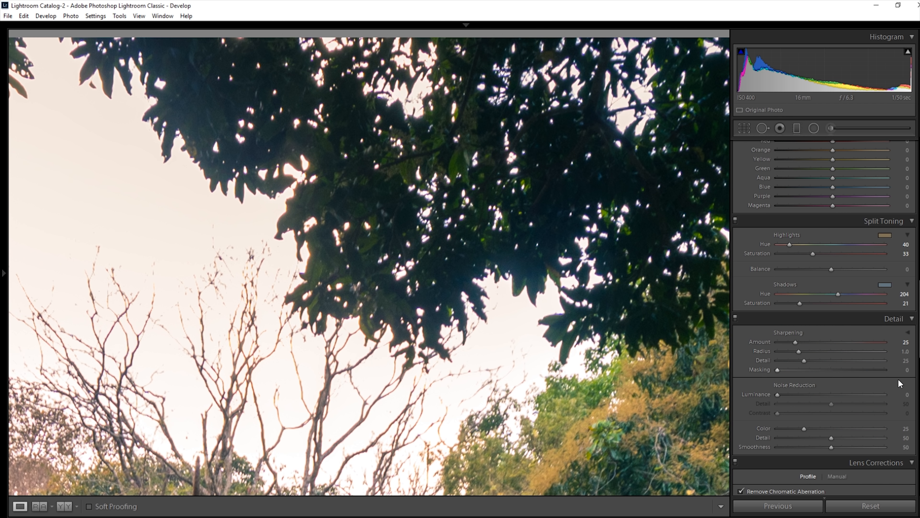
scroll(840, 360, down, 5)
click(837, 291)
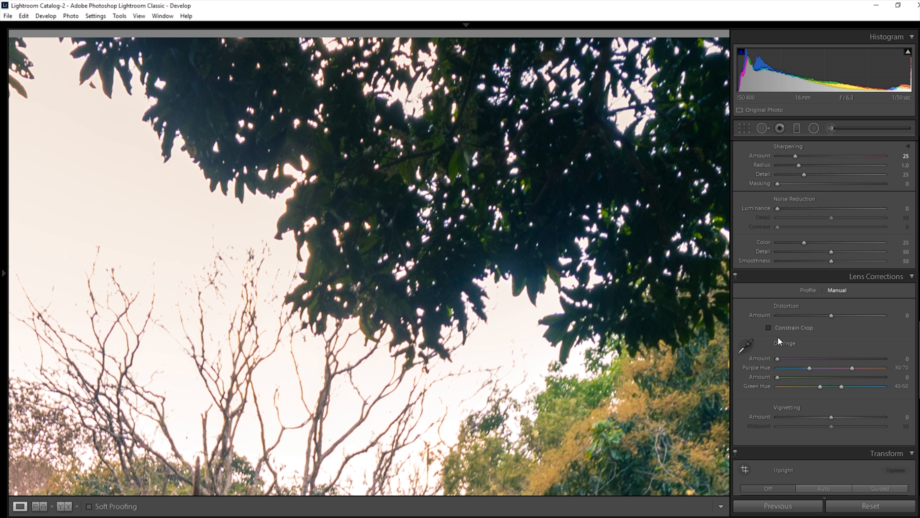
click(743, 347)
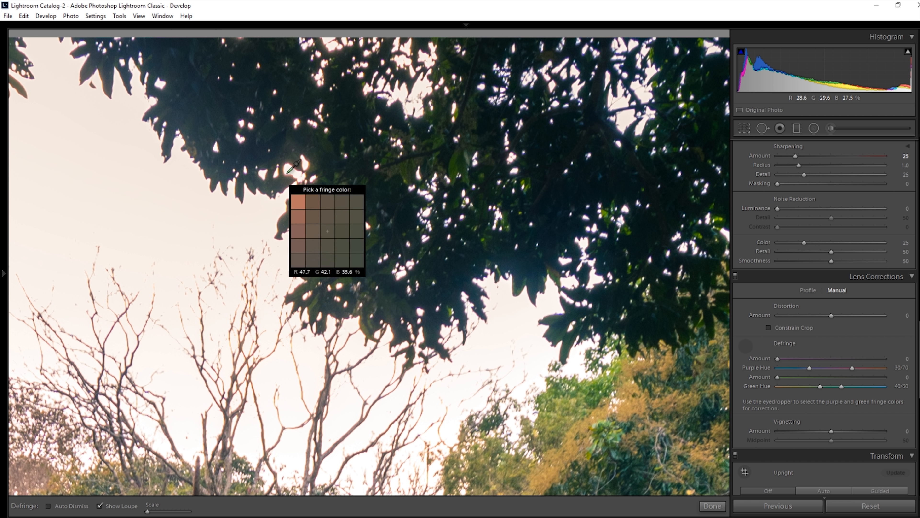
drag(295, 167, 280, 350)
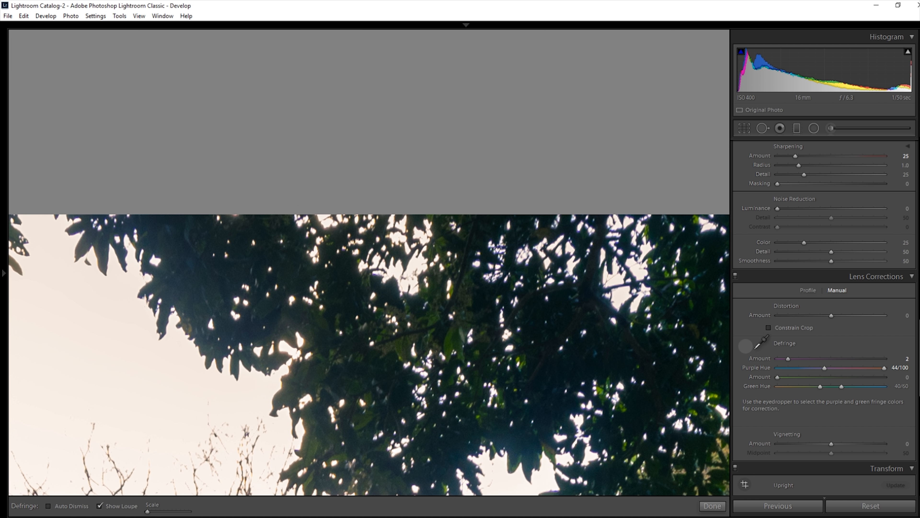
click(746, 346)
click(452, 344)
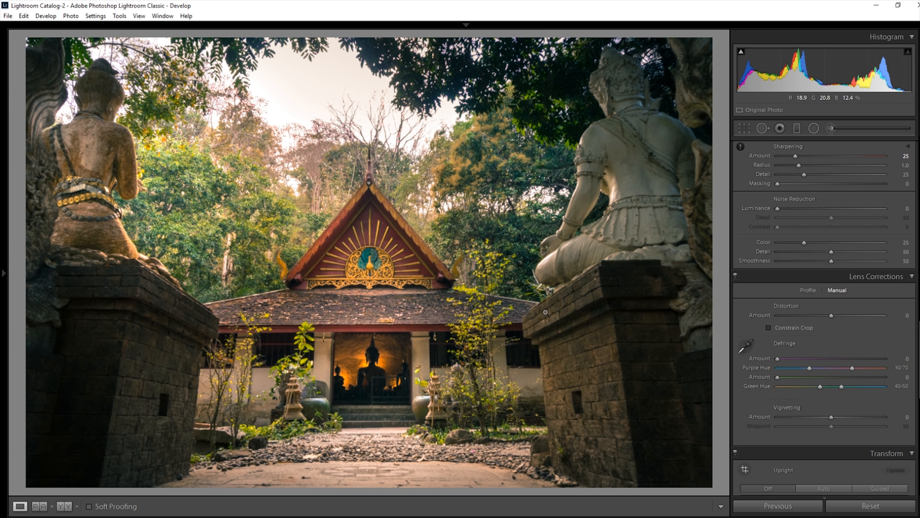
Open the next photo, the city street with the cyclist, and set Exposure +0.61, Highlights −76, Shadows +43 and Whites +38.
key(Right)
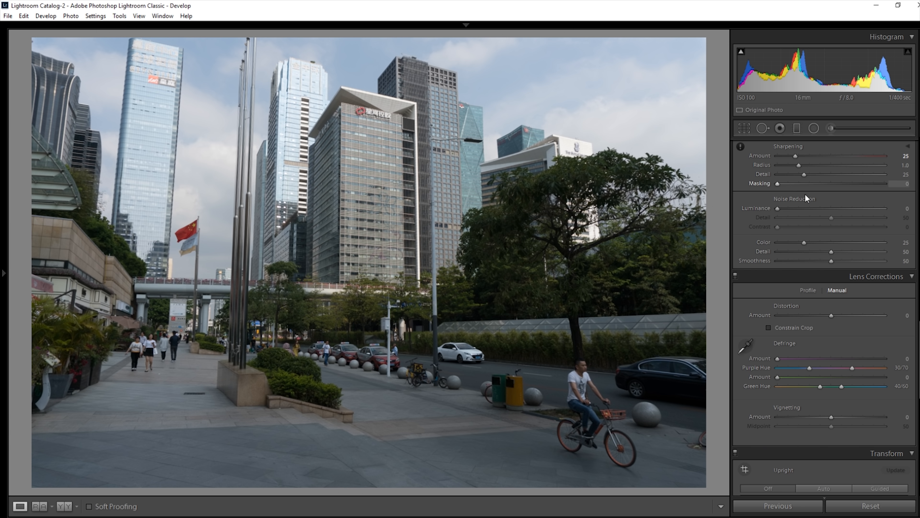
scroll(906, 281, up, 10)
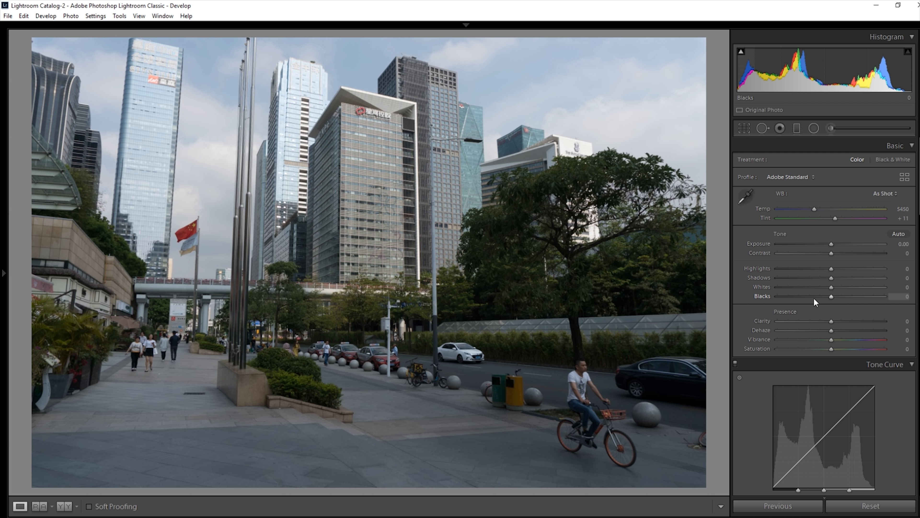
mouse_move(858, 275)
mouse_down()
mouse_move(790, 268)
mouse_move(869, 289)
mouse_move(856, 290)
mouse_up()
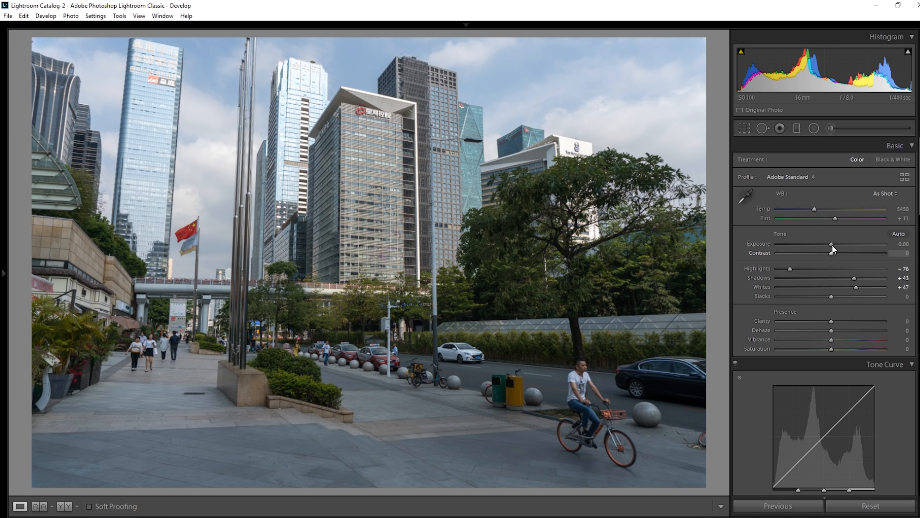
click(834, 243)
drag(833, 244, 836, 243)
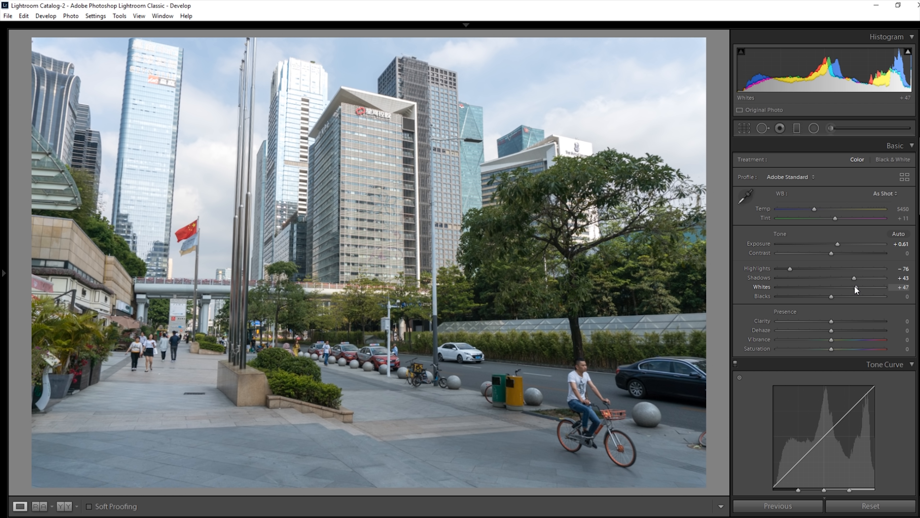
drag(856, 285, 851, 285)
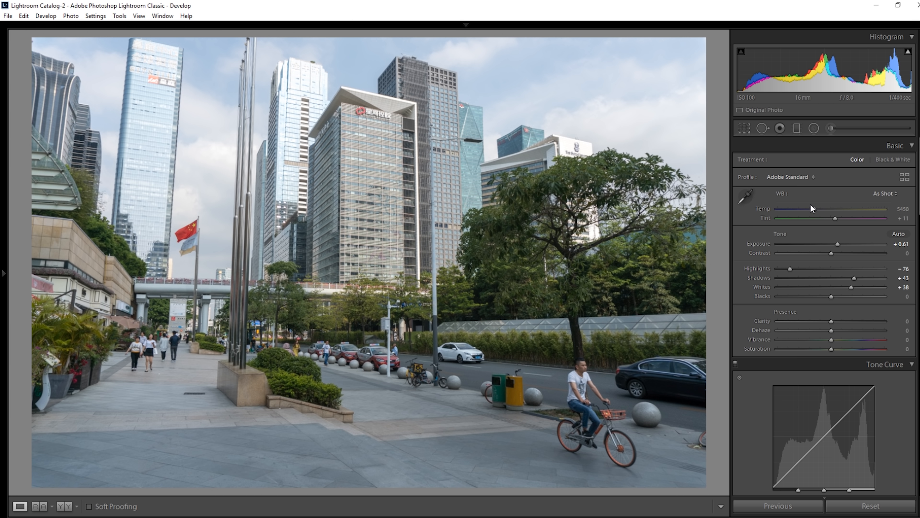
Set the street photo's Temp to 6072, Tint +21, Contrast +6, Clarity +28, Vibrance +51 and Saturation +18.
mouse_move(820, 208)
mouse_down()
mouse_move(812, 209)
mouse_move(821, 211)
mouse_up()
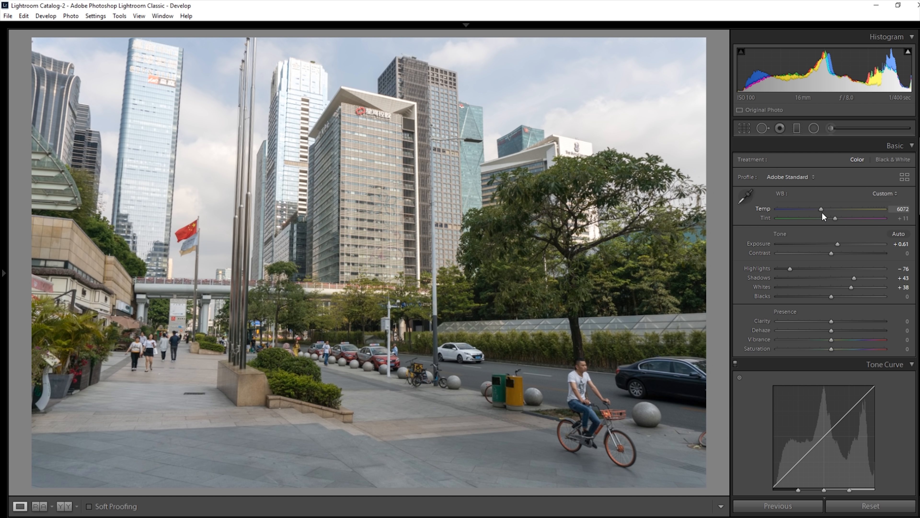
drag(833, 218, 837, 219)
drag(830, 251, 833, 251)
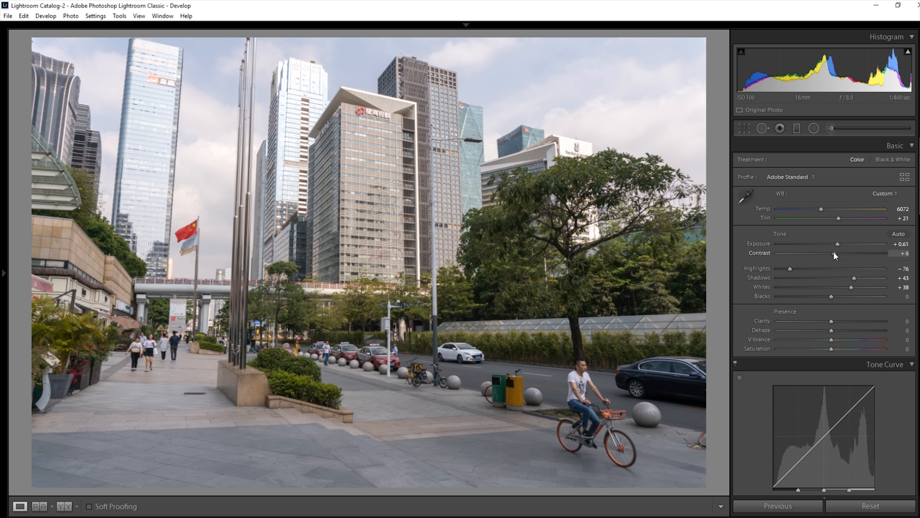
mouse_move(831, 321)
mouse_down()
mouse_move(857, 321)
mouse_move(846, 320)
mouse_up()
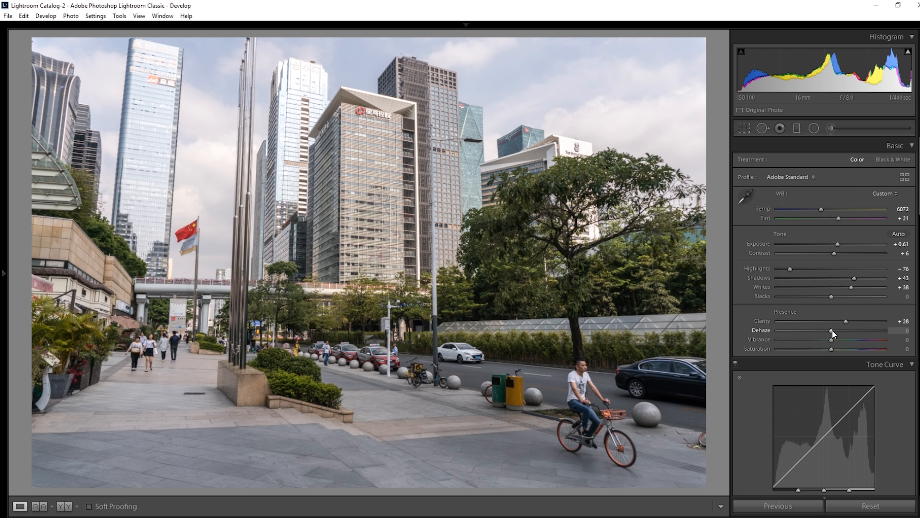
drag(833, 339, 857, 341)
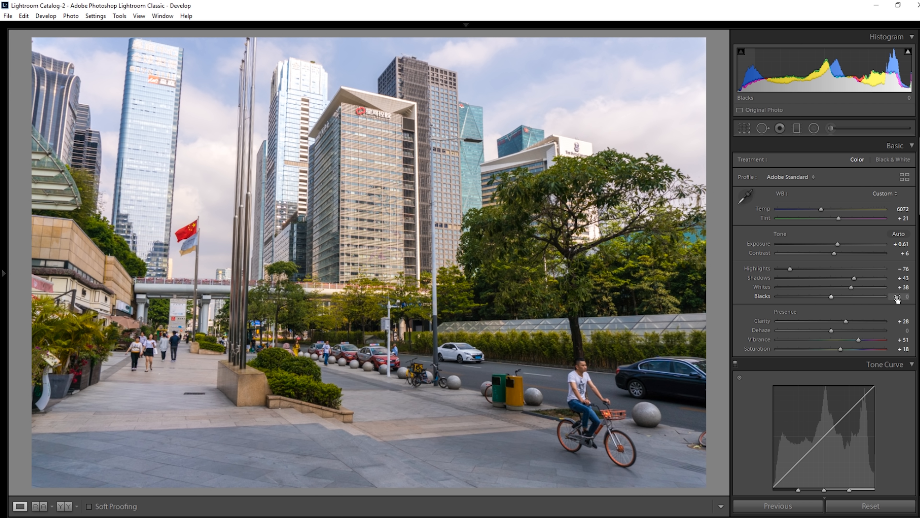
Shape the tone curve with Highlights +29, Lights +15, Darks −7 and Shadows −1.
scroll(836, 328, down, 5)
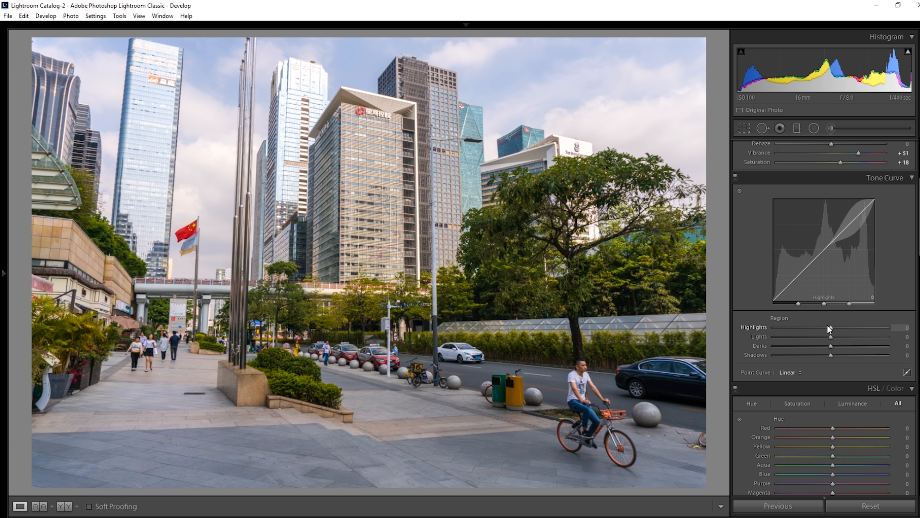
mouse_move(819, 325)
mouse_down()
mouse_move(803, 329)
mouse_move(847, 335)
mouse_move(817, 337)
mouse_move(837, 339)
mouse_move(821, 347)
mouse_move(831, 356)
mouse_up()
click(825, 346)
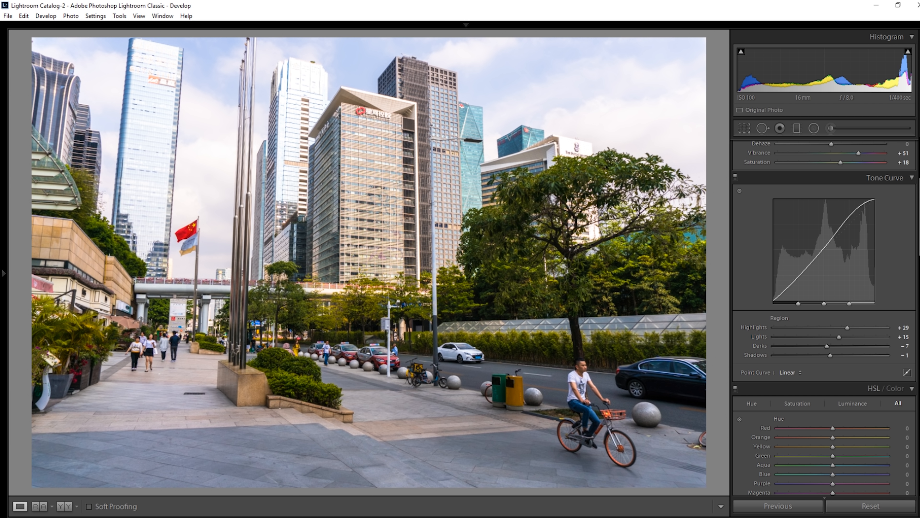
Sample the pavement to shift Hue to Blue +10 and Purple +4, and Saturation to Blue −17 and Purple −1.
scroll(825, 346, down, 5)
click(740, 325)
drag(318, 461, 319, 450)
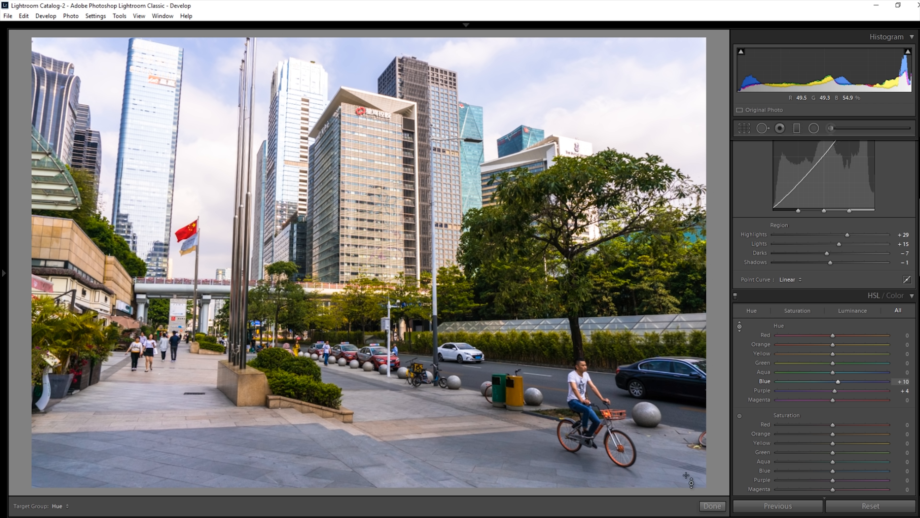
drag(488, 462, 488, 480)
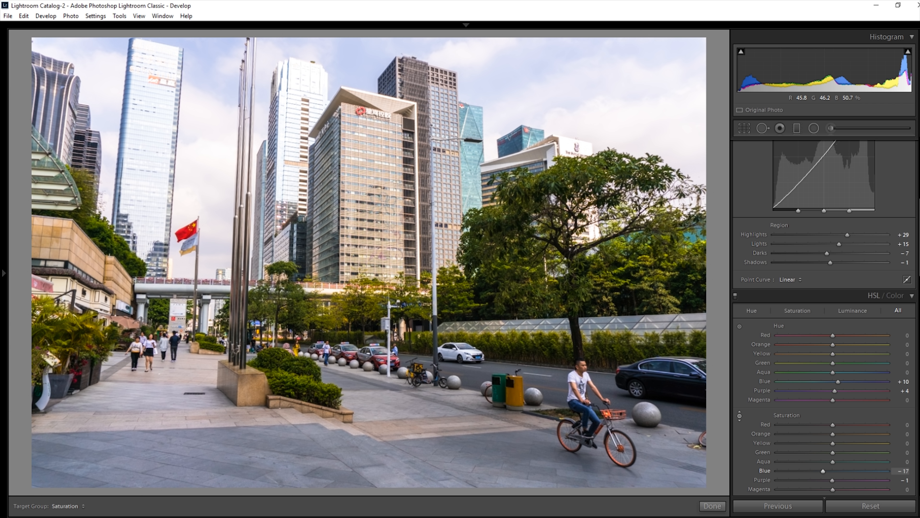
click(740, 415)
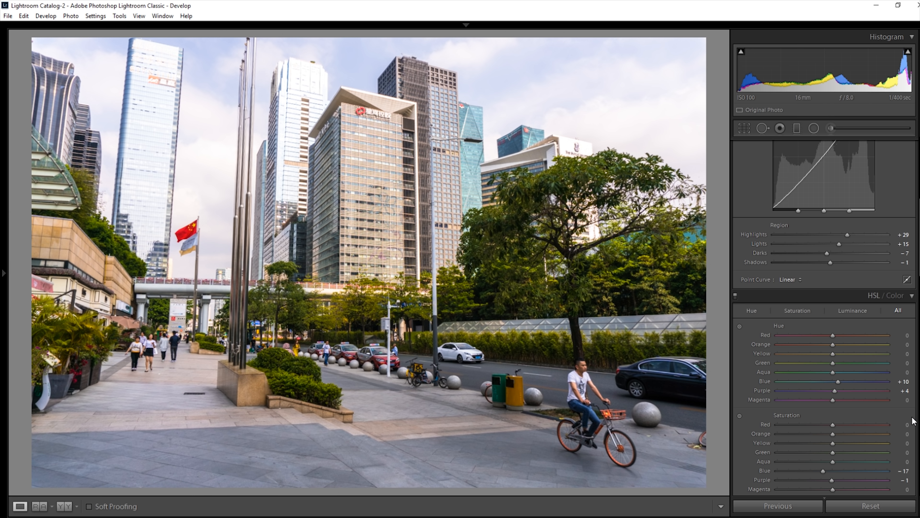
Split tone the street photo with Highlights Hue 47 and Saturation 14, and set the Shadows Hue to 103.
scroll(919, 428, down, 5)
scroll(916, 439, down, 5)
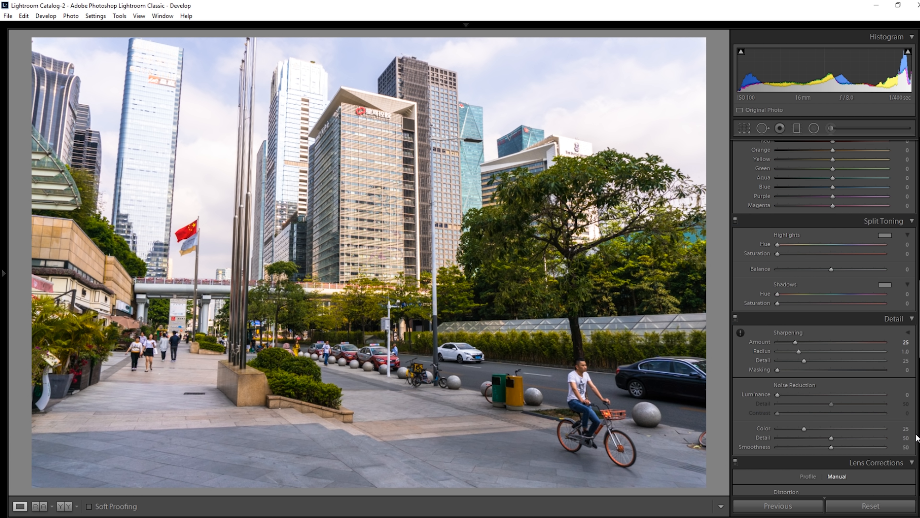
click(885, 235)
drag(712, 262, 711, 236)
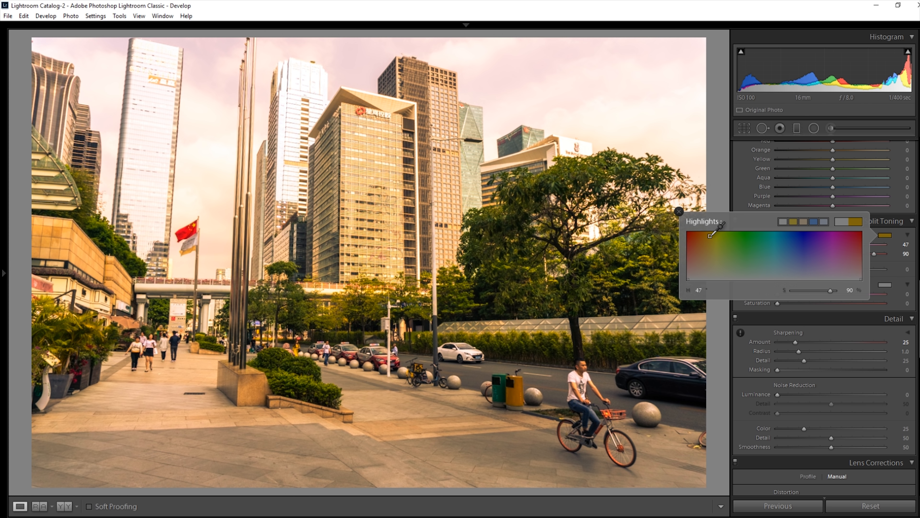
mouse_move(822, 292)
mouse_down()
mouse_move(786, 293)
mouse_move(859, 292)
mouse_move(799, 291)
mouse_move(807, 288)
mouse_move(717, 308)
mouse_move(739, 306)
mouse_move(744, 362)
mouse_up()
click(886, 285)
click(679, 262)
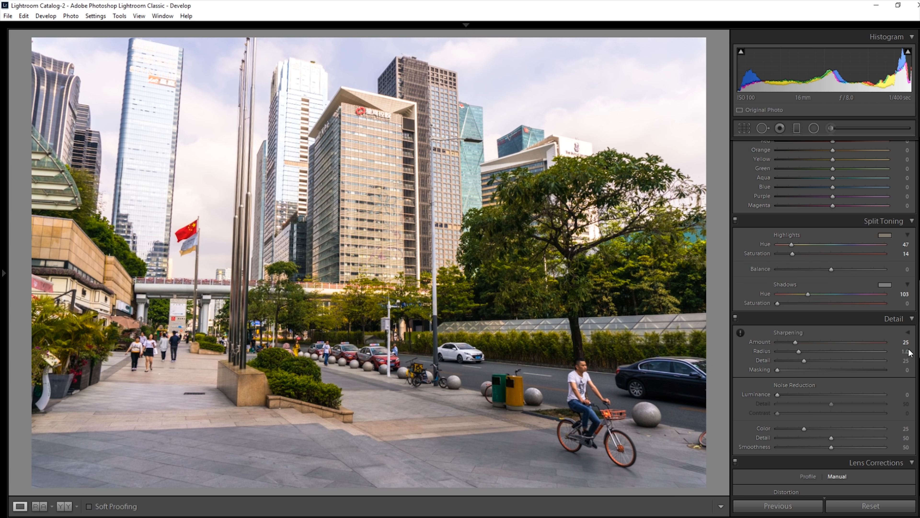
Apply a post-crop vignette with Amount −6, Midpoint 31 and Feather 70.
scroll(887, 343, down, 5)
scroll(854, 319, down, 4)
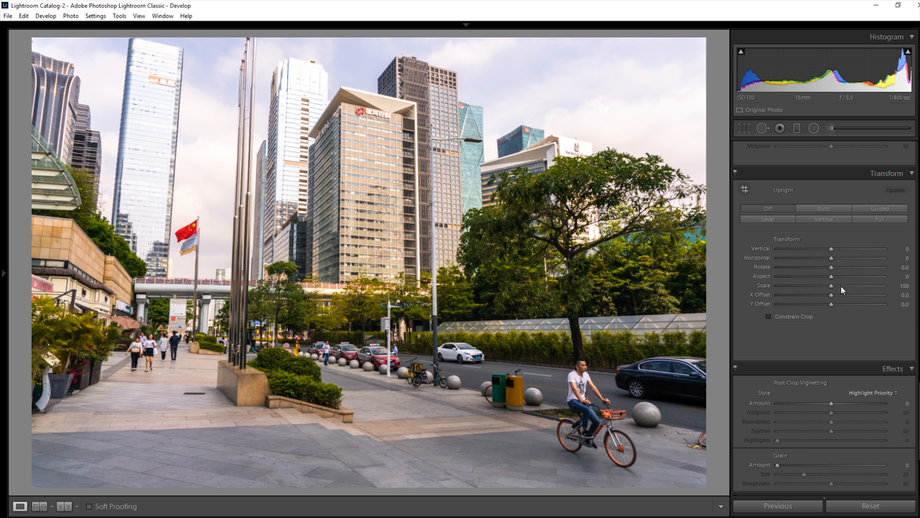
scroll(831, 315, down, 2)
drag(831, 311, 853, 338)
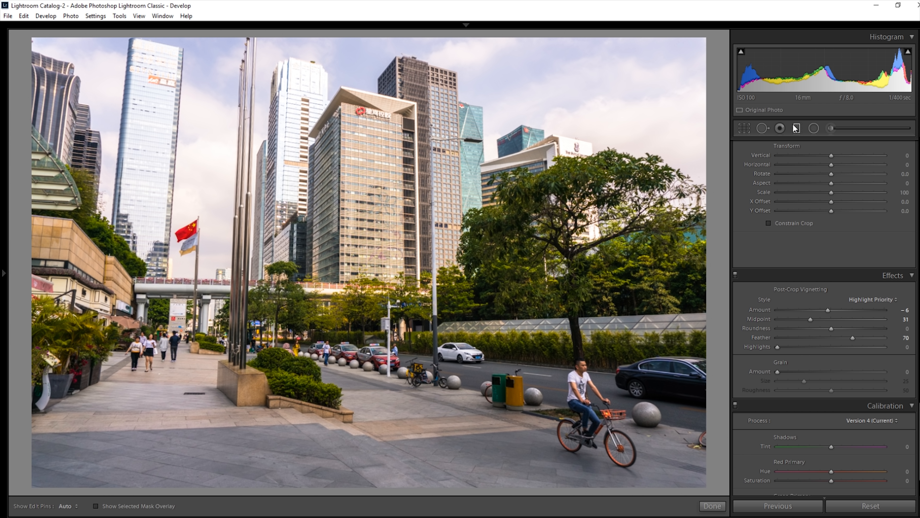
Add a graduated filter down over the sky with Exposure −0.56, Whites 34, Tint −14 and Saturation 0, and nudge its Contrast up.
key(m)
drag(330, 138, 363, 373)
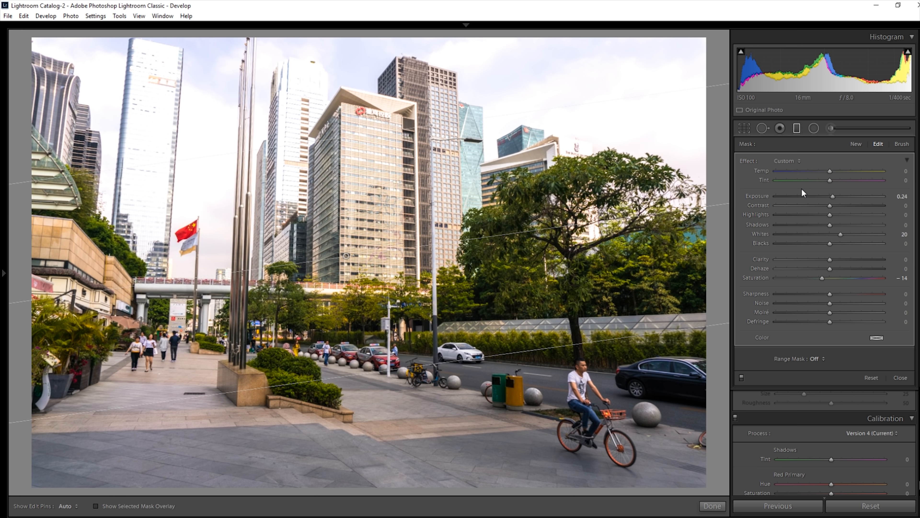
click(822, 196)
double_click(760, 277)
double_click(762, 234)
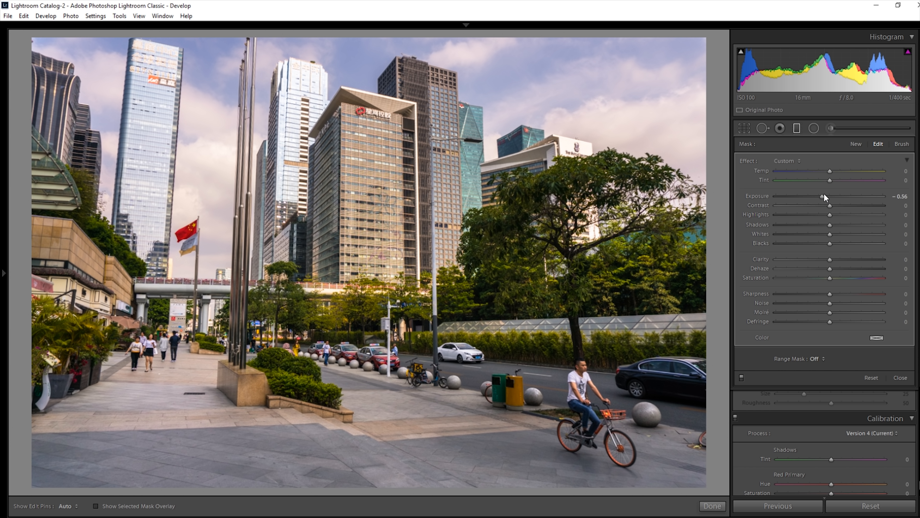
drag(829, 234, 853, 237)
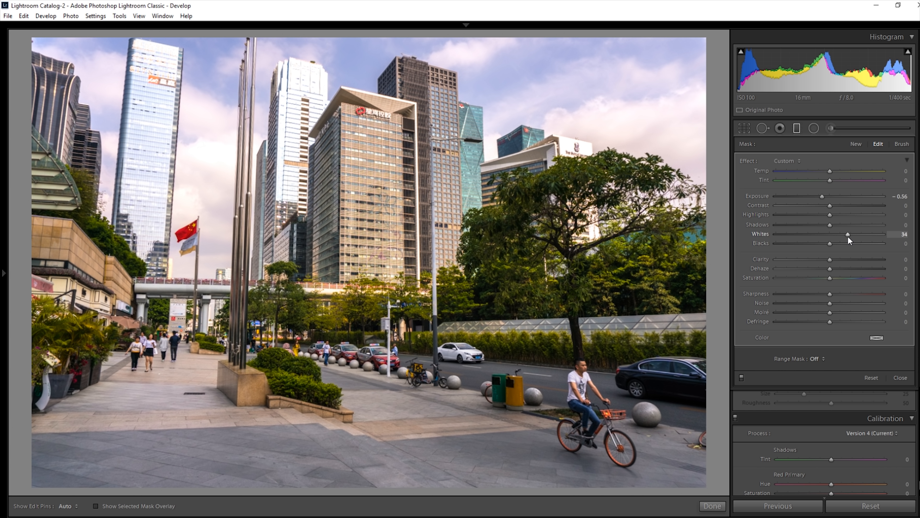
drag(830, 180, 820, 182)
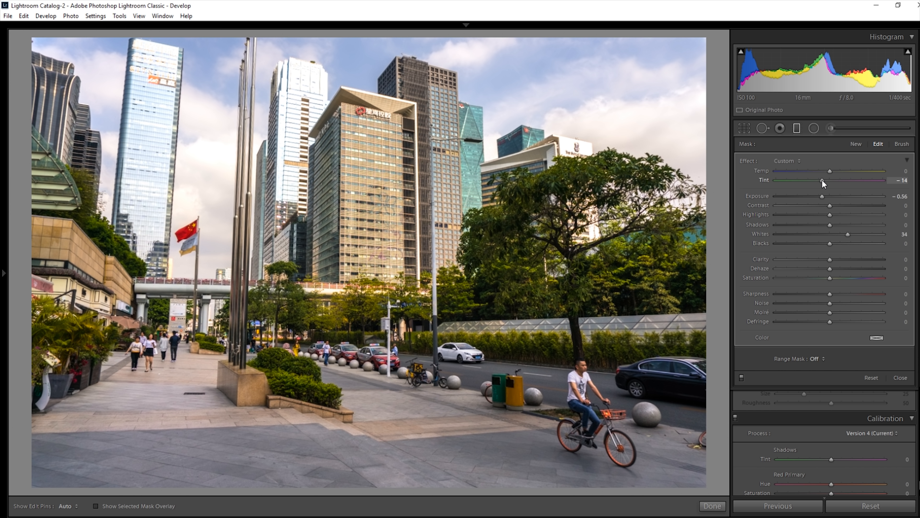
mouse_move(830, 205)
mouse_down()
mouse_move(813, 204)
mouse_move(832, 205)
mouse_up()
Add a diagonal graduated filter from the lower-left pavement, reset its Saturation and Whites to 0, and lower its Exposure.
click(798, 128)
click(796, 127)
drag(245, 403, 351, 153)
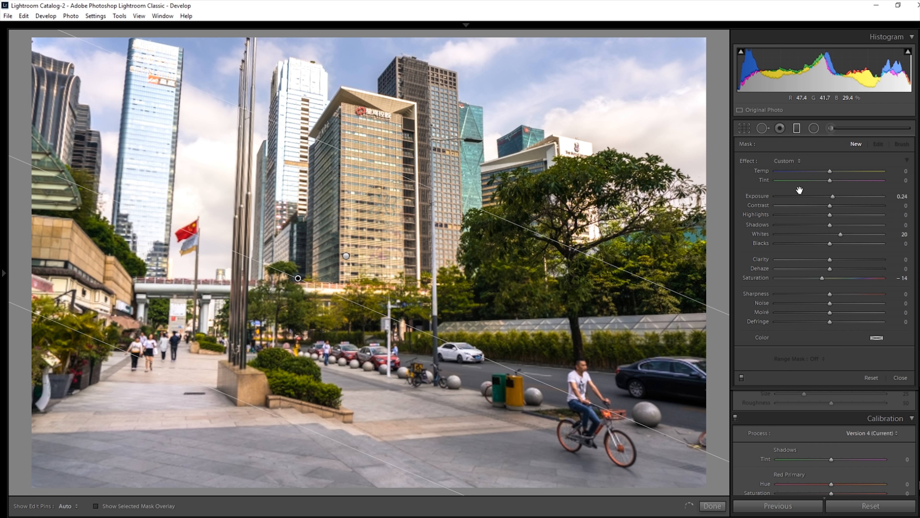
double_click(761, 278)
double_click(762, 234)
key(alt)
double_click(762, 196)
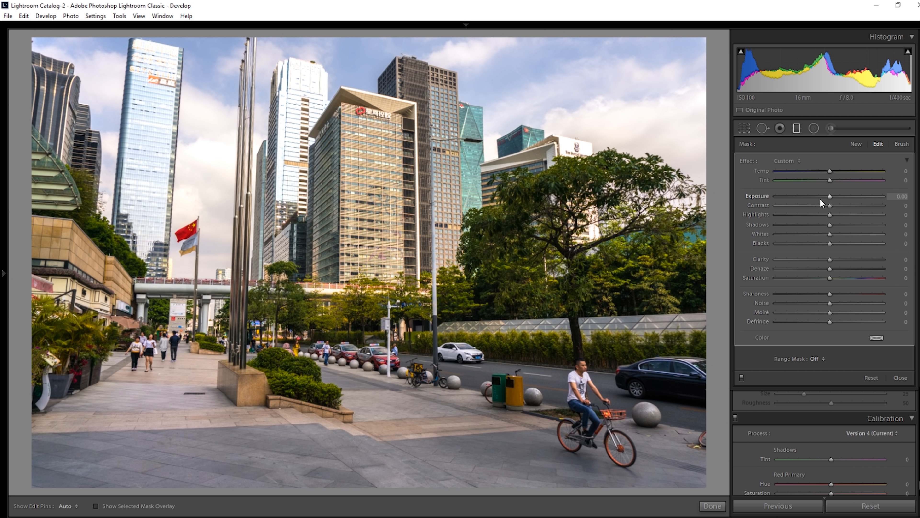
drag(824, 198, 823, 198)
Add a diagonal graduated filter from the upper-right sky with Temp 2, Tint 3, Exposure 0.49, Shadows 28, Saturation 15 and other effects reset.
click(856, 145)
drag(572, 120, 388, 421)
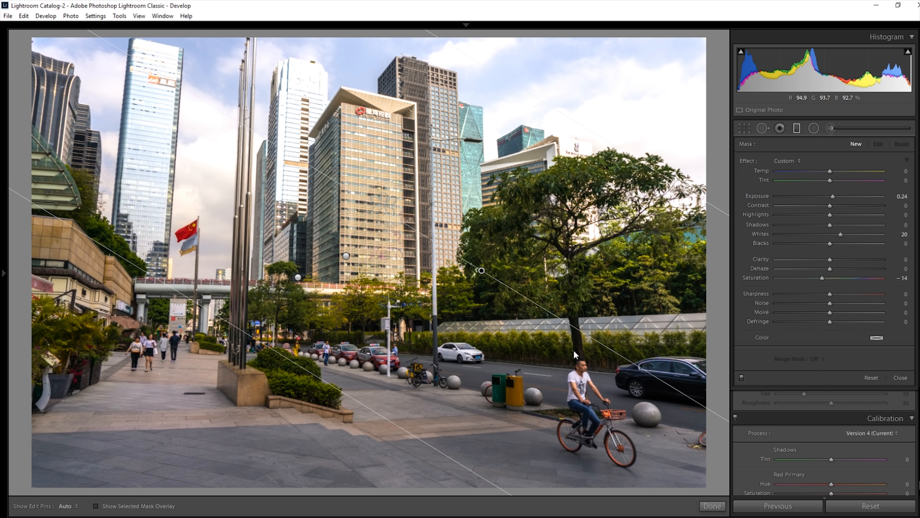
drag(839, 196, 825, 199)
key(alt)
click(745, 160)
mouse_move(830, 197)
mouse_down()
mouse_move(836, 201)
mouse_move(841, 168)
mouse_move(831, 170)
mouse_move(831, 181)
mouse_up()
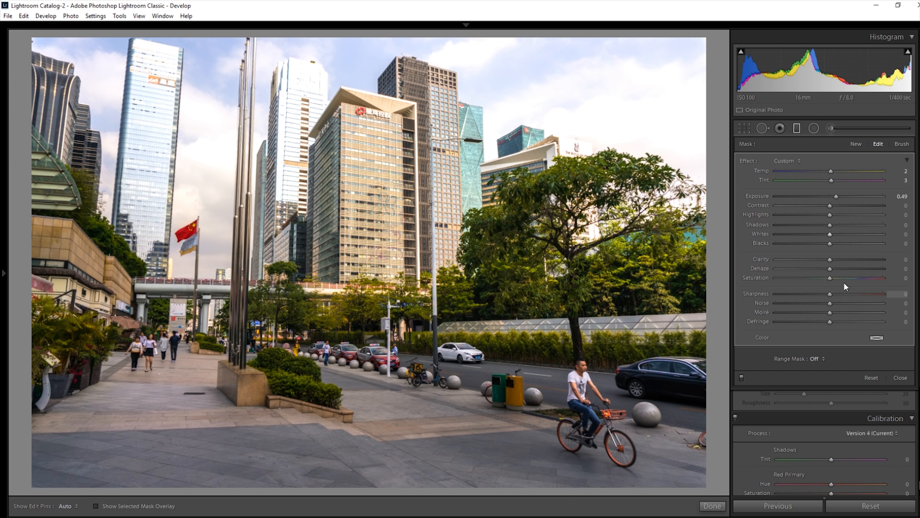
drag(844, 281, 837, 280)
mouse_move(833, 224)
mouse_down()
mouse_move(856, 225)
mouse_move(844, 226)
mouse_up()
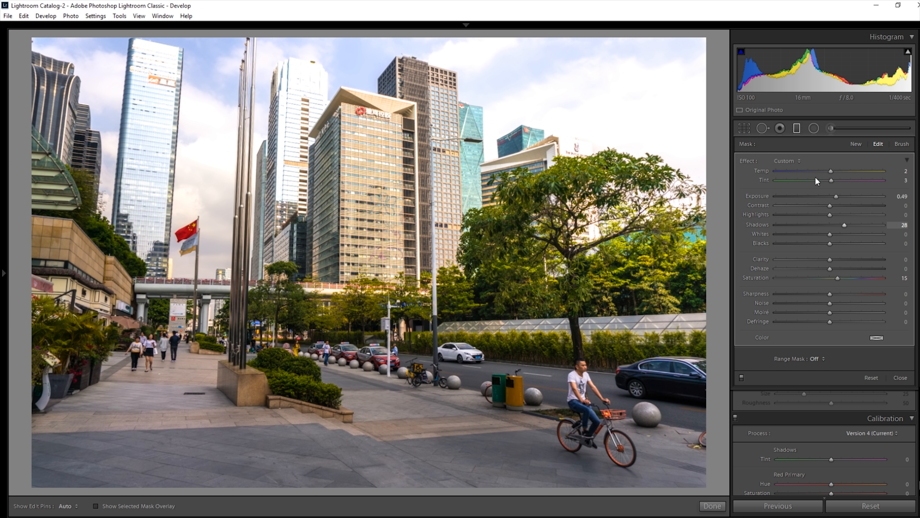
click(797, 128)
Add a radial filter over the parked cars with Exposure 0.24, Whites 20 and Saturation 0, and duplicate it around the street and over the cyclist.
click(814, 128)
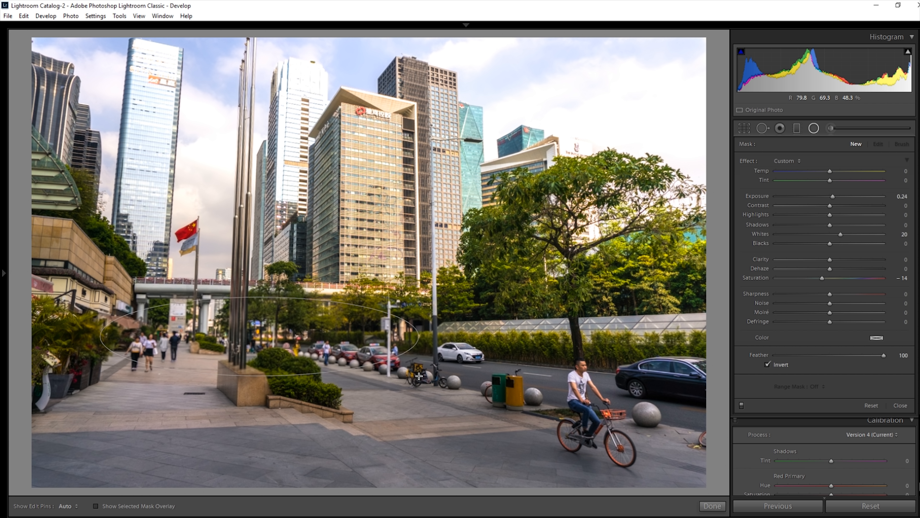
double_click(747, 280)
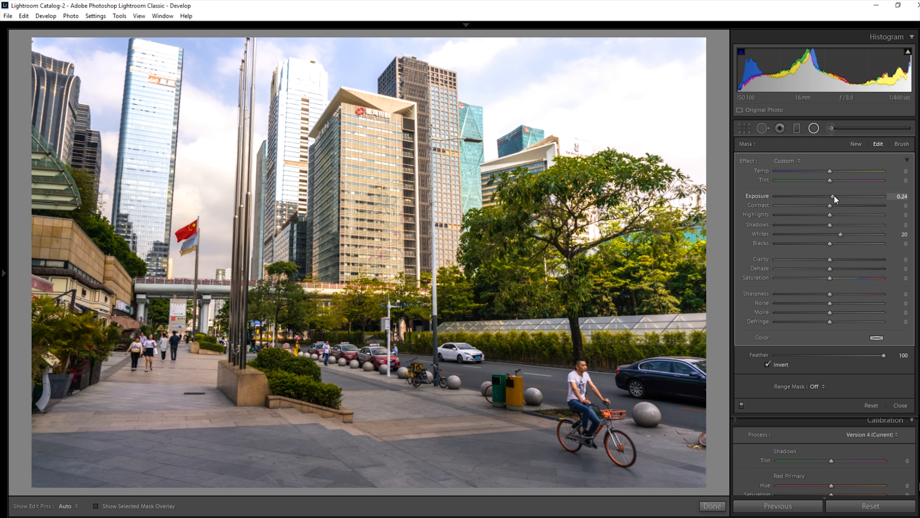
drag(300, 329, 633, 410)
right_click(301, 306)
click(323, 315)
right_click(335, 315)
click(347, 321)
right_click(317, 378)
click(349, 383)
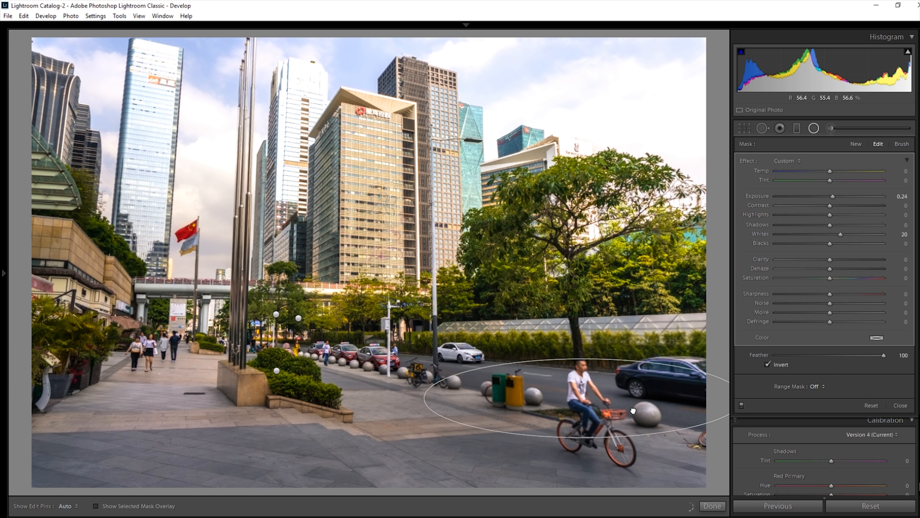
Enlarge the cyclist's radial filter, move a duplicate onto the central office building, and set the copy's Exposure to −0.42 and Whites to −8.
drag(582, 357, 582, 310)
right_click(591, 358)
click(615, 363)
drag(641, 342, 376, 209)
drag(832, 196, 824, 195)
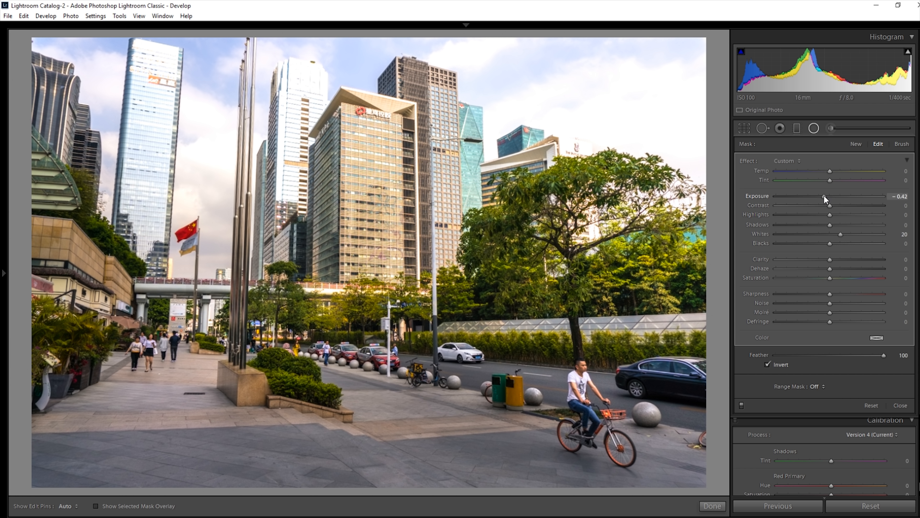
drag(836, 234, 825, 234)
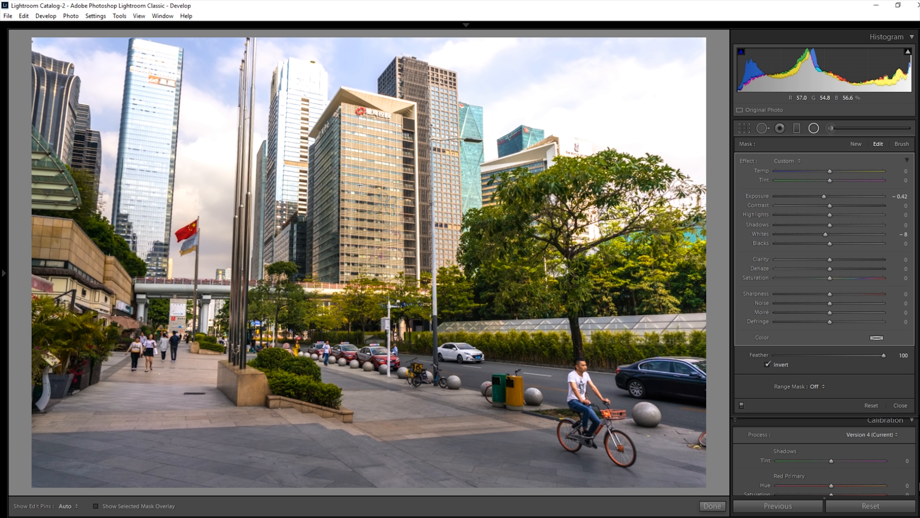
Duplicate the darkening radial filter onto the neighbouring tower and the low building at far left, widening the latter with Exposure −0.27.
drag(491, 233, 401, 233)
drag(332, 232, 301, 162)
right_click(437, 191)
click(463, 197)
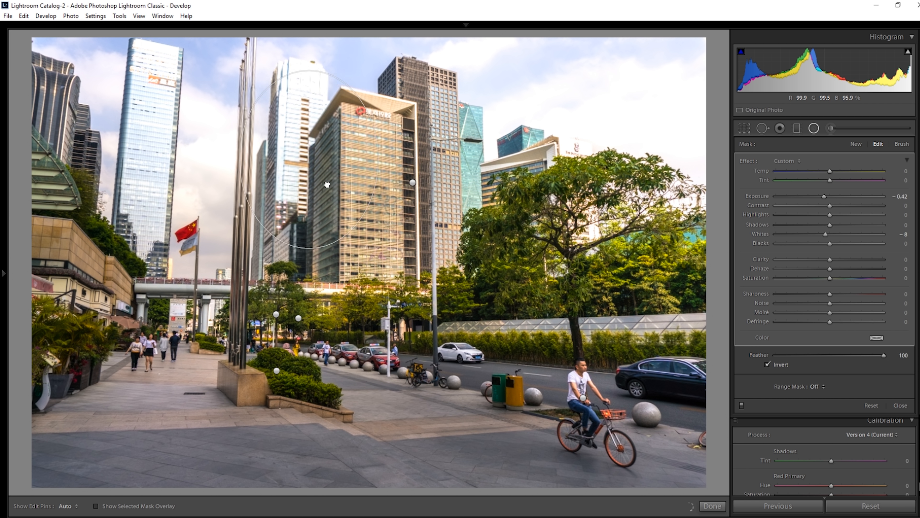
drag(339, 192, 103, 310)
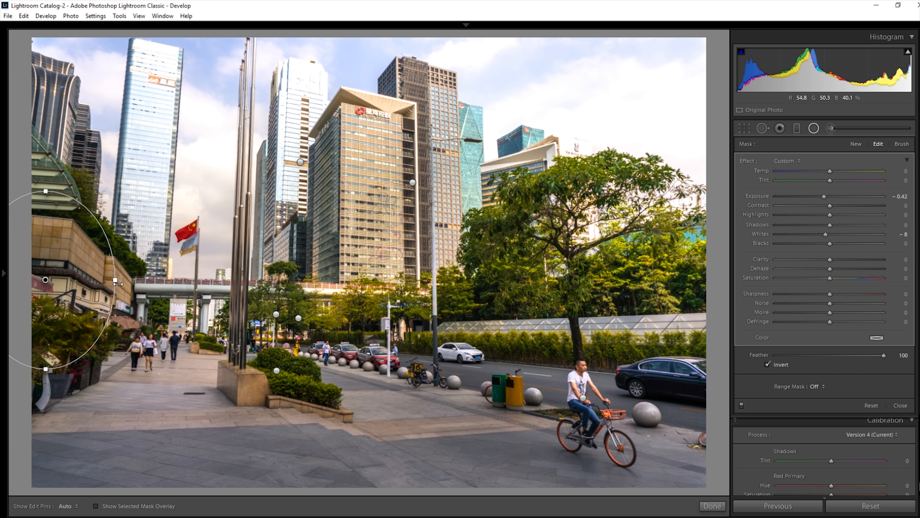
drag(823, 197, 825, 196)
drag(101, 245, 113, 239)
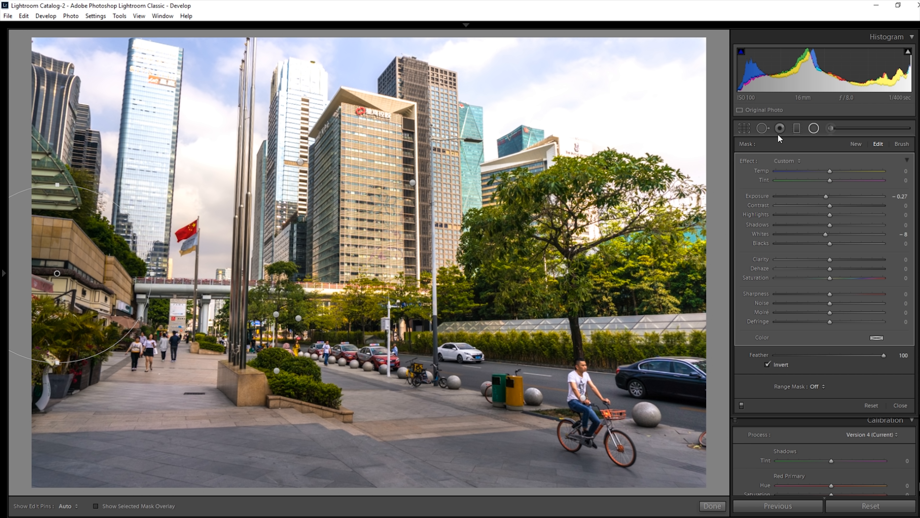
Add a radial filter over the foreground pavement with Exposure 0.34, Whites 37 and Saturation 0, and duplicate it.
key(shift+m)
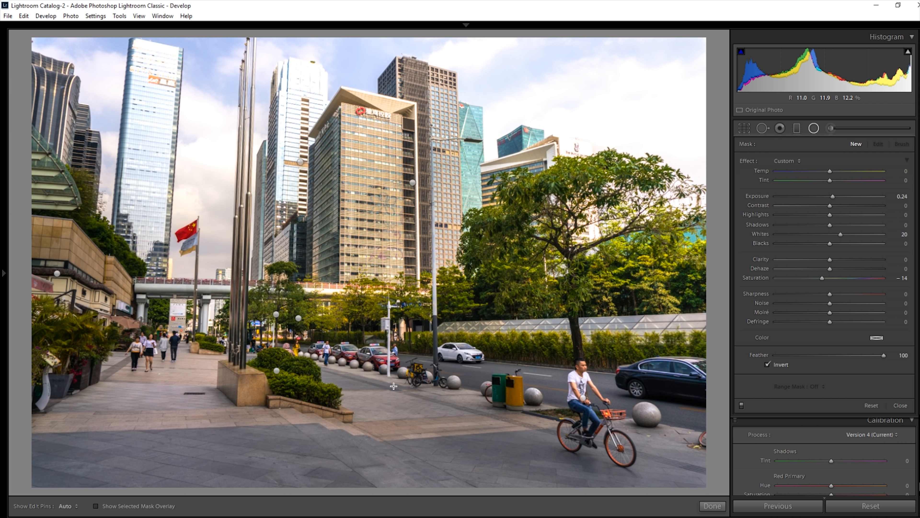
click(394, 383)
drag(834, 193, 835, 194)
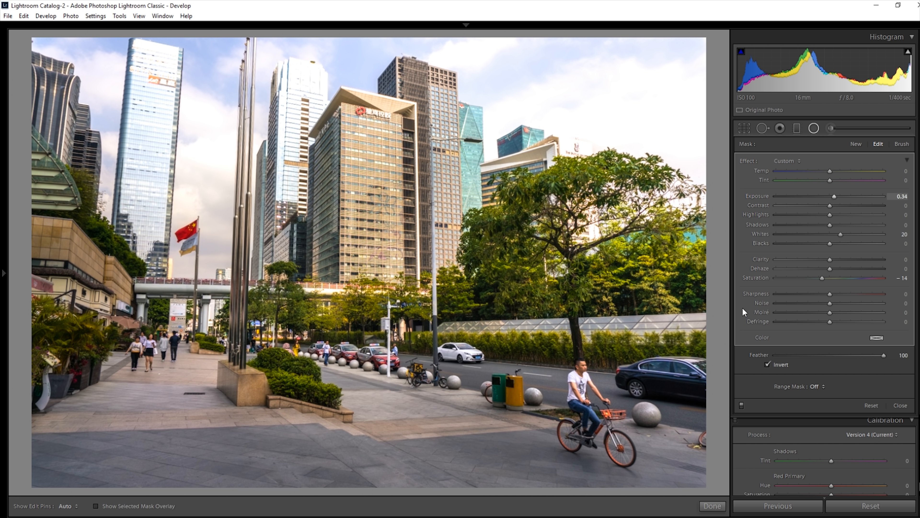
double_click(752, 279)
click(850, 234)
right_click(449, 418)
click(482, 418)
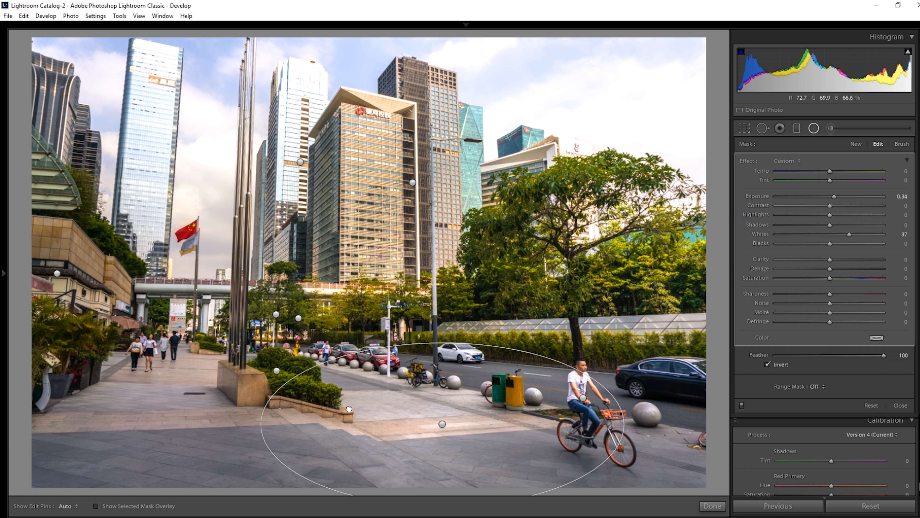
Move the pavement filter's copy over the walkway at left, set its Whites to 18, and duplicate it.
drag(442, 424, 236, 358)
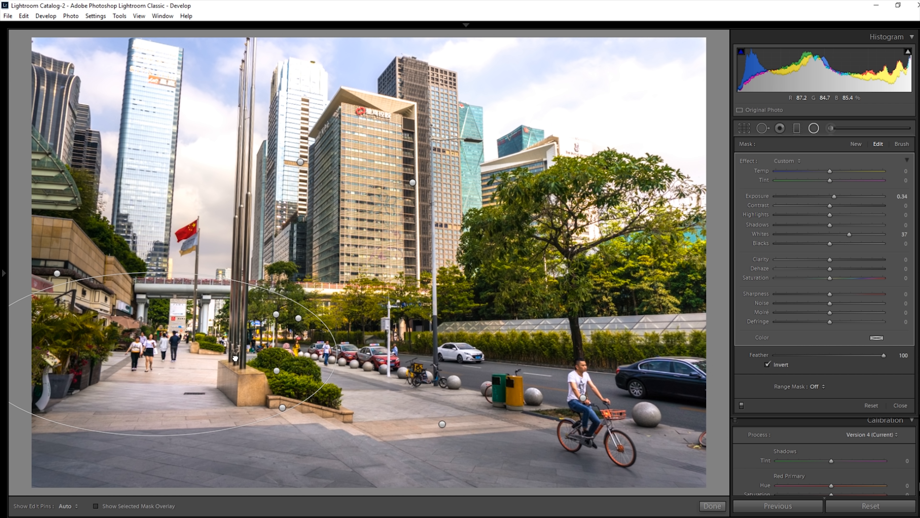
click(839, 236)
right_click(171, 347)
click(191, 354)
Move the new radial copy to the trees behind the cyclist, duplicate it, and set Exposure 0.42, Shadows 30 and Tint 9.
drag(191, 353, 632, 338)
right_click(632, 339)
click(647, 345)
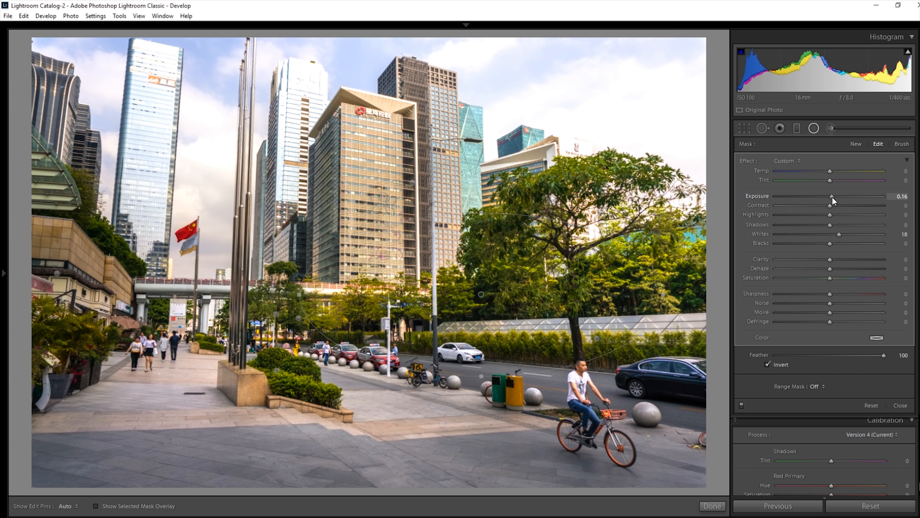
drag(832, 197, 836, 227)
click(846, 224)
drag(829, 179, 834, 178)
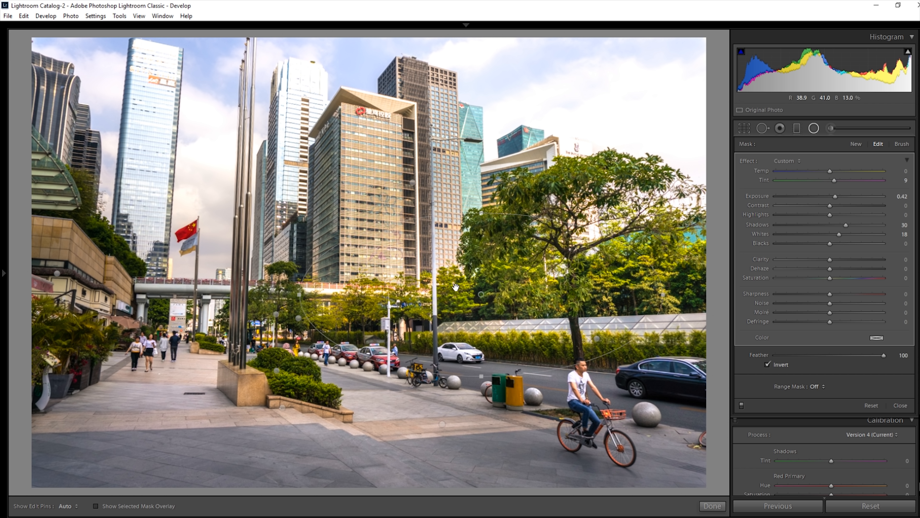
drag(492, 221, 492, 265)
click(814, 128)
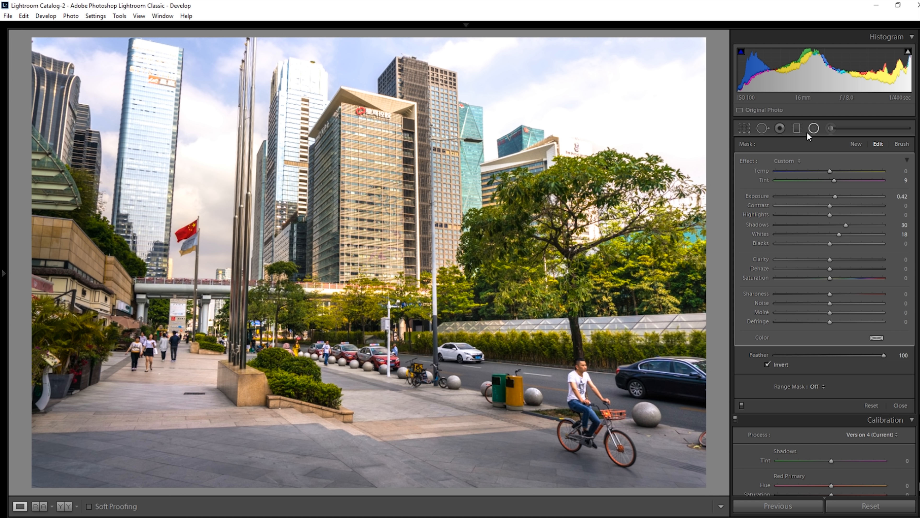
Add another graduated filter over the sky with reset effects, then Exposure −0.52, Contrast 18, Whites 9 and Tint shifted slightly toward green.
click(797, 128)
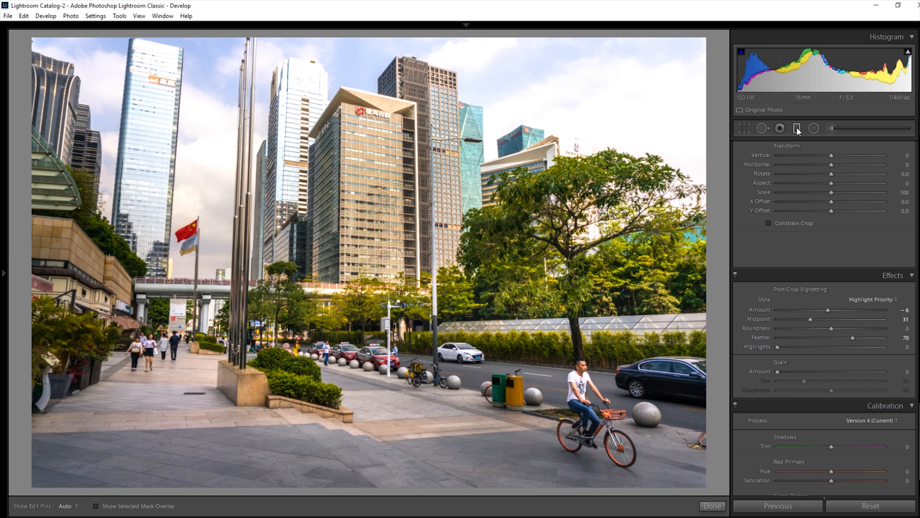
drag(355, 210, 354, 243)
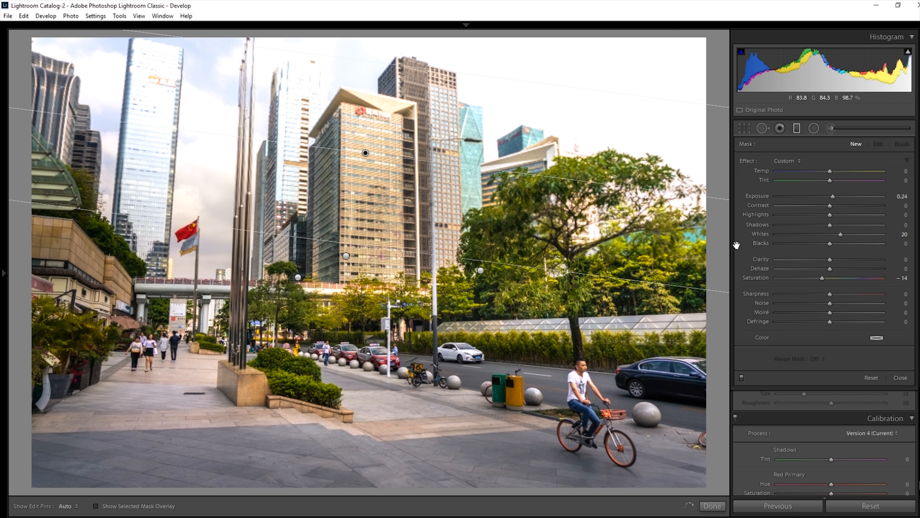
alt+click(750, 160)
drag(829, 195, 824, 196)
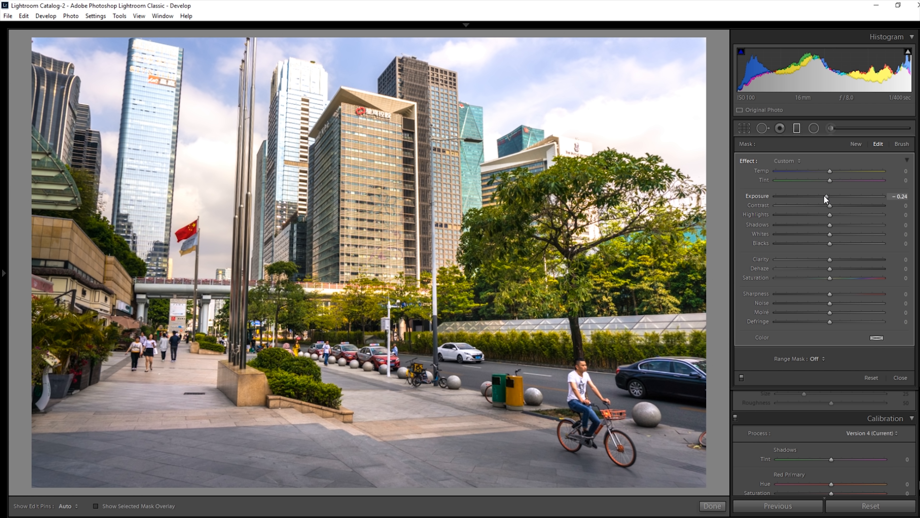
click(839, 206)
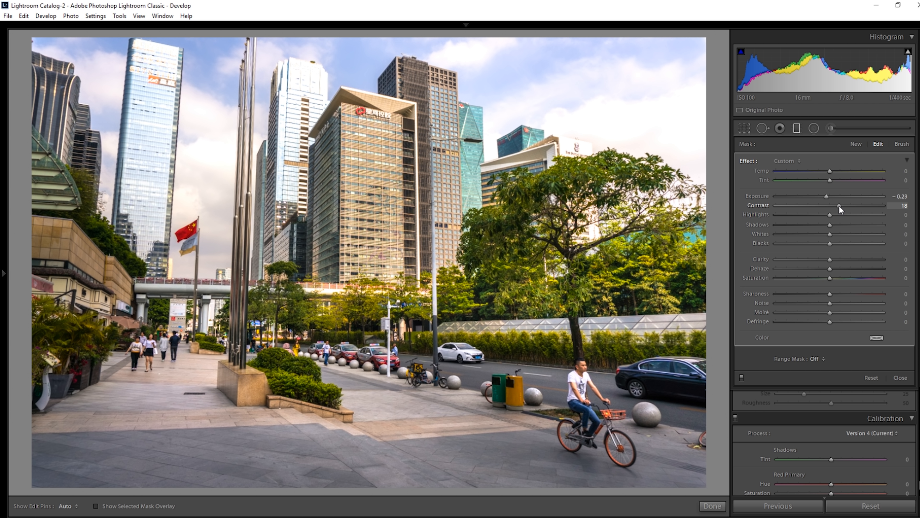
click(839, 236)
drag(839, 236, 834, 235)
drag(827, 197, 823, 198)
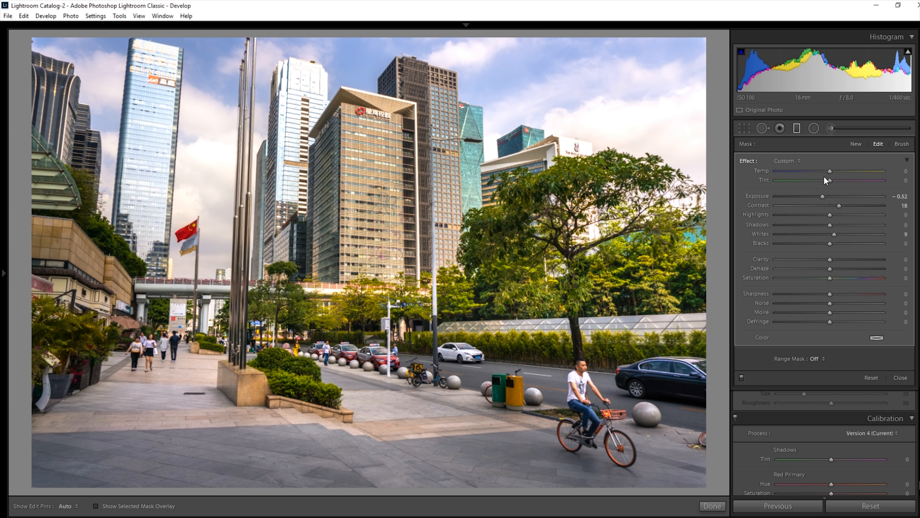
drag(830, 180, 826, 180)
Add a graduated filter rising over the foreground pavement, reset its effects, and set its Exposure to −0.63.
click(794, 127)
click(793, 127)
drag(353, 474, 351, 384)
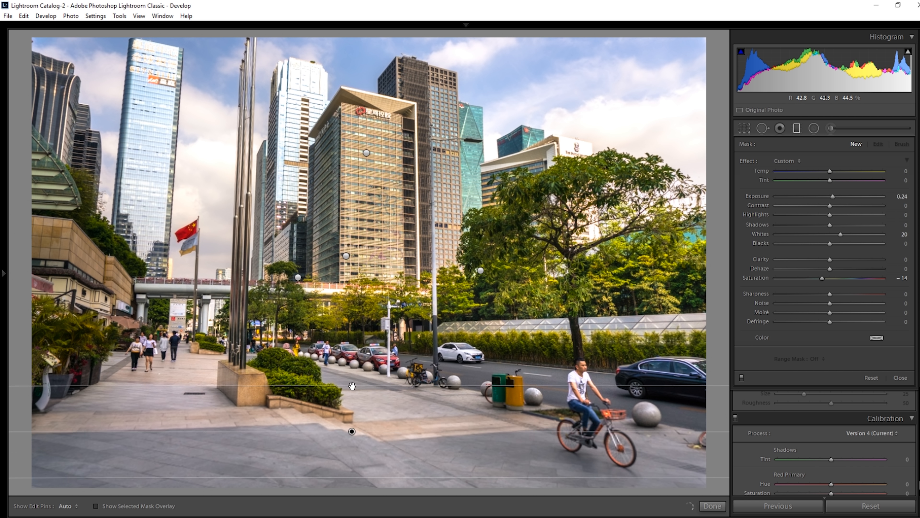
key(alt)
alt+click(753, 162)
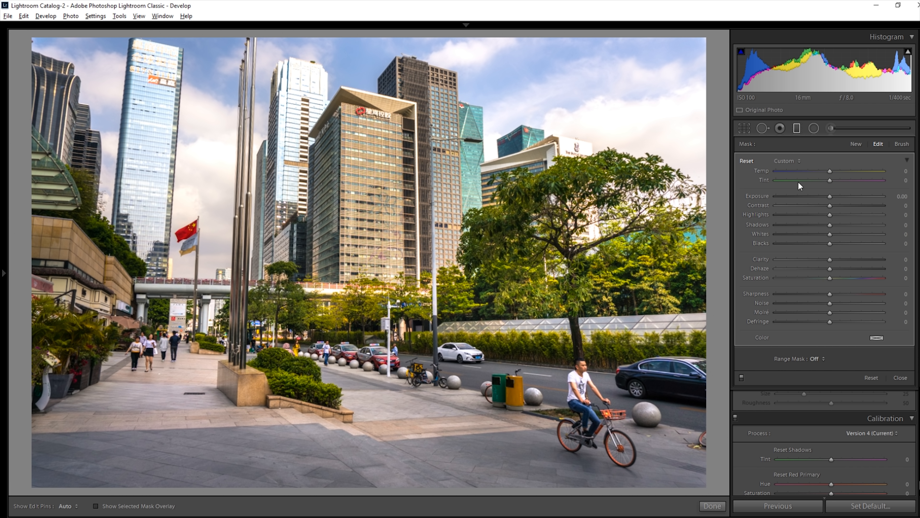
drag(832, 196, 822, 197)
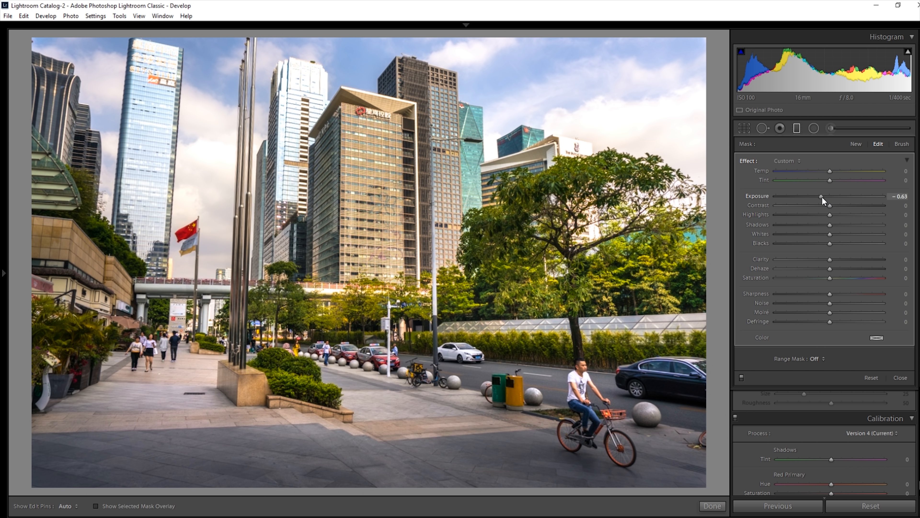
click(795, 131)
Set the street photo's overall Contrast to −7, and review the graded photos with a before/after comparison.
scroll(893, 256, up, 5)
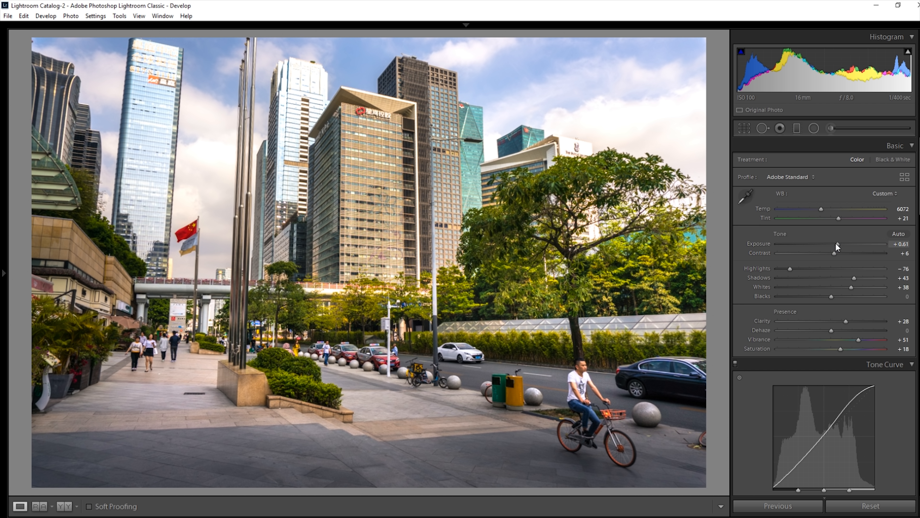
drag(834, 252, 827, 253)
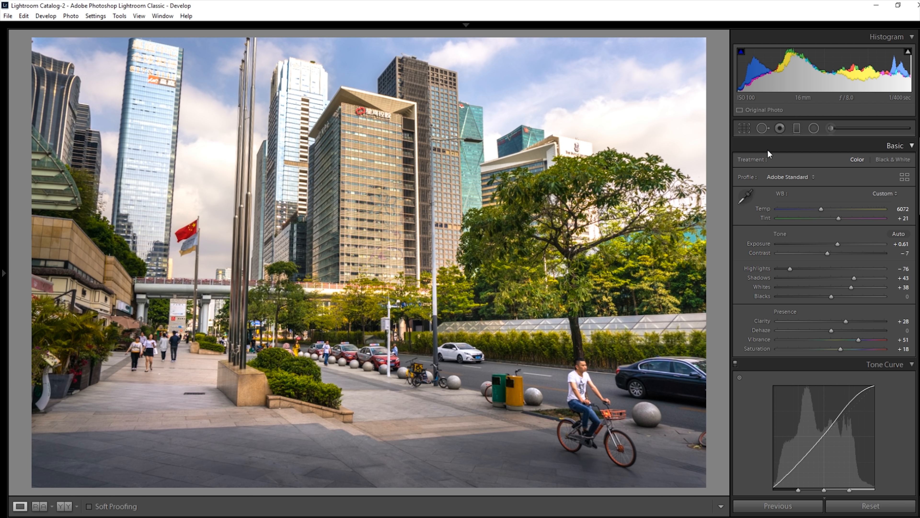
key(y)
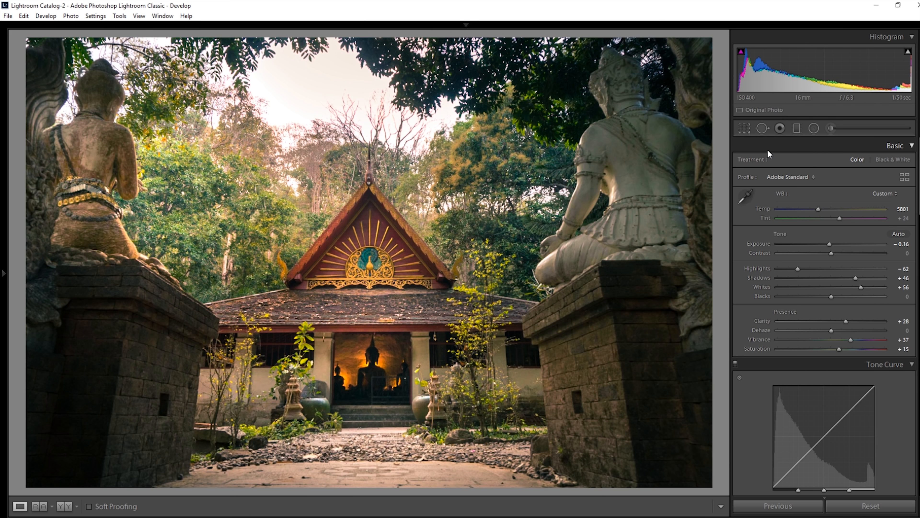
key(Left)
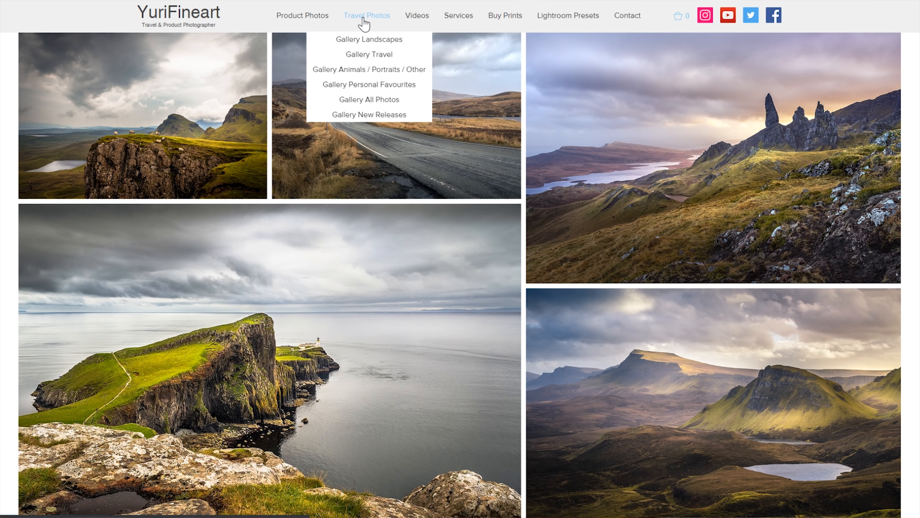
Switch to the YuriFineart website and look through its Travel Photos, Videos and Lightroom Presets pages.
click(364, 24)
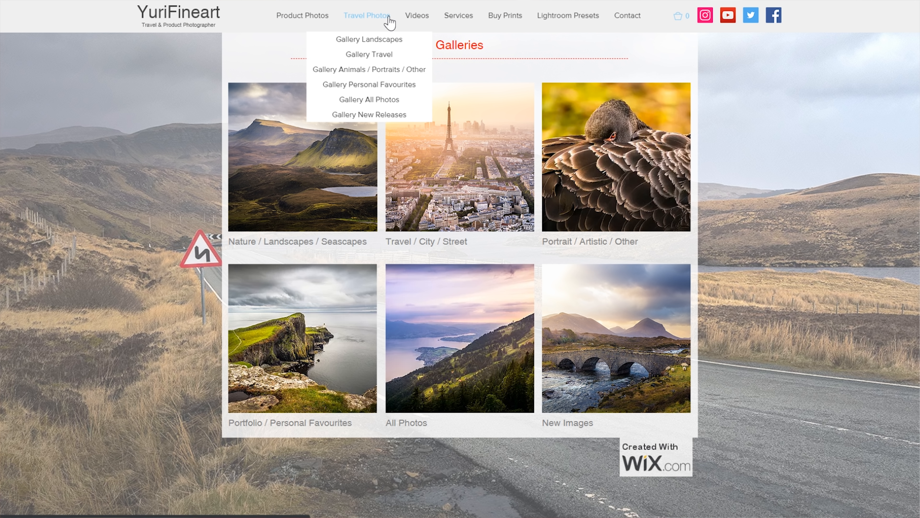
click(417, 16)
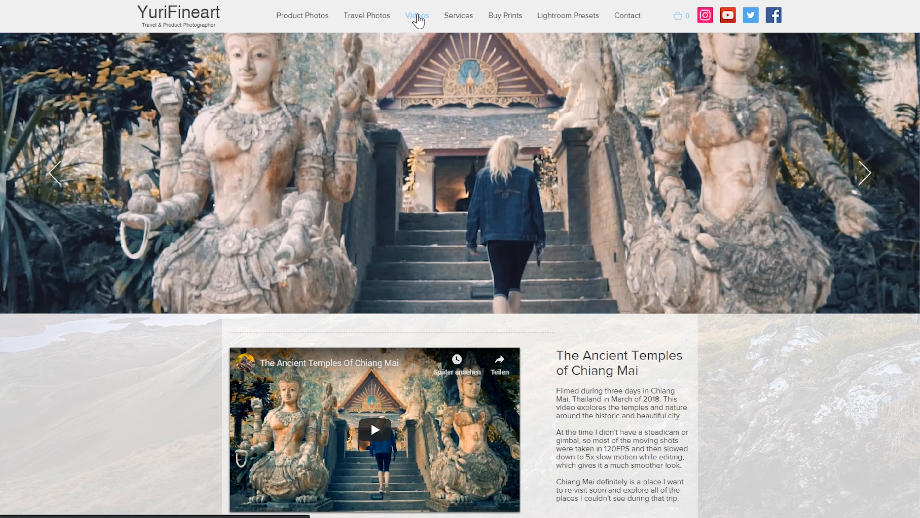
click(568, 15)
scroll(766, 144, down, 12)
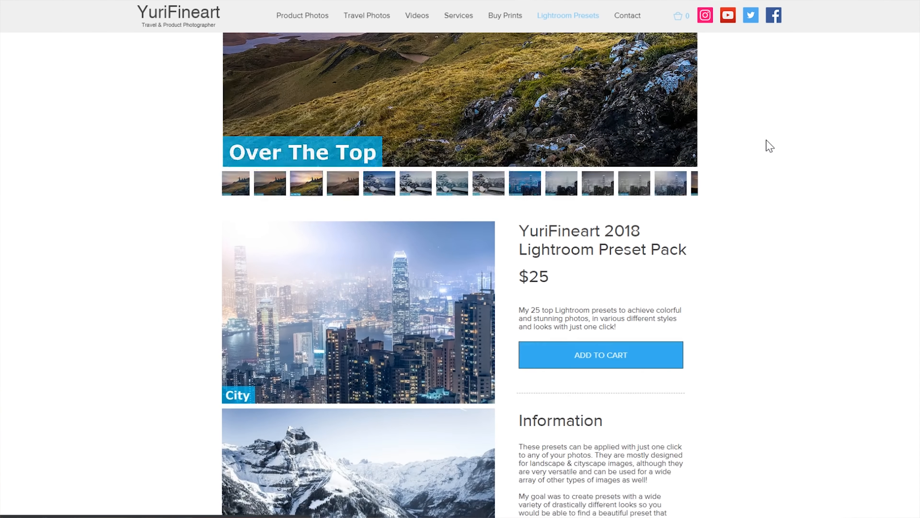
scroll(782, 183, down, 10)
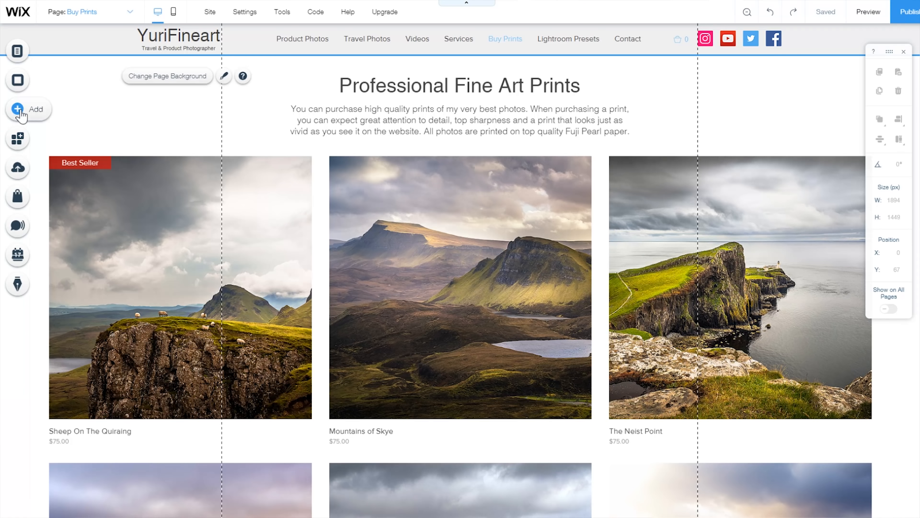
Switch to the Wix editor's Buy Prints page and look through the addable Image, Members and Lightbox elements.
click(19, 111)
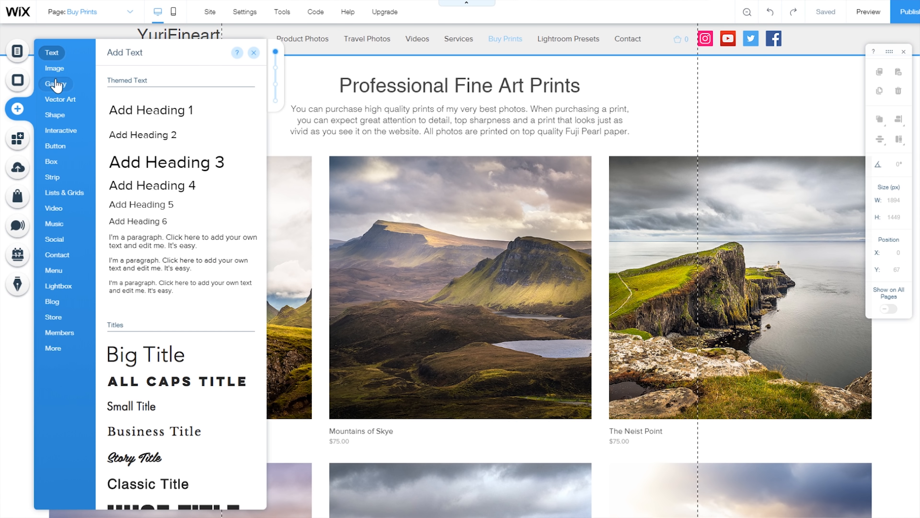
mouse_move(58, 75)
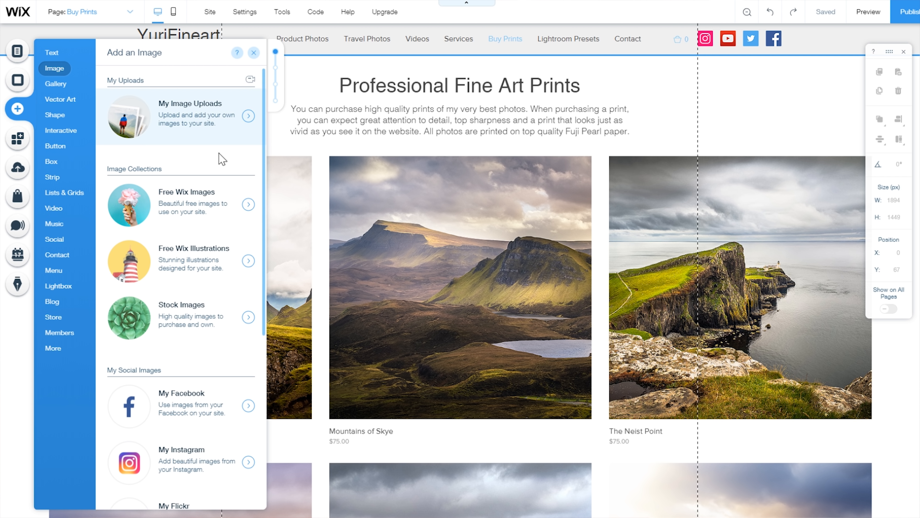
scroll(225, 163, down, 5)
mouse_move(67, 335)
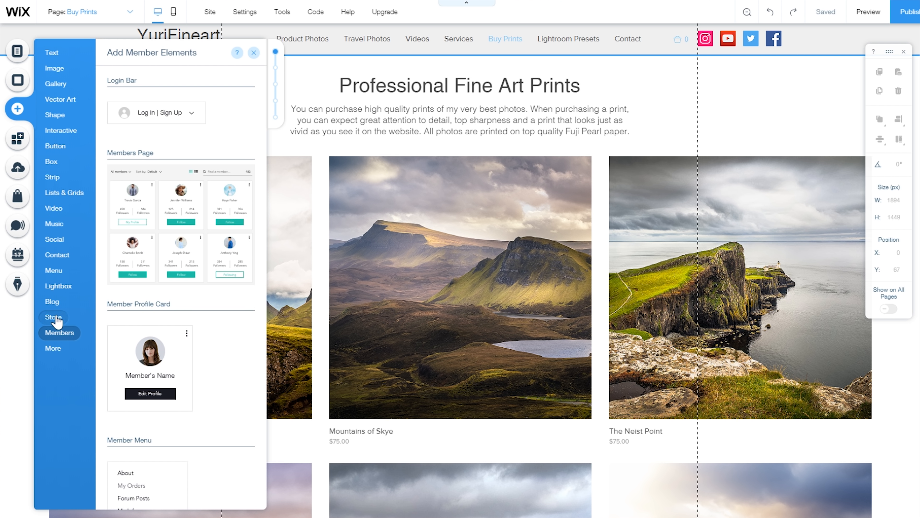
mouse_move(62, 296)
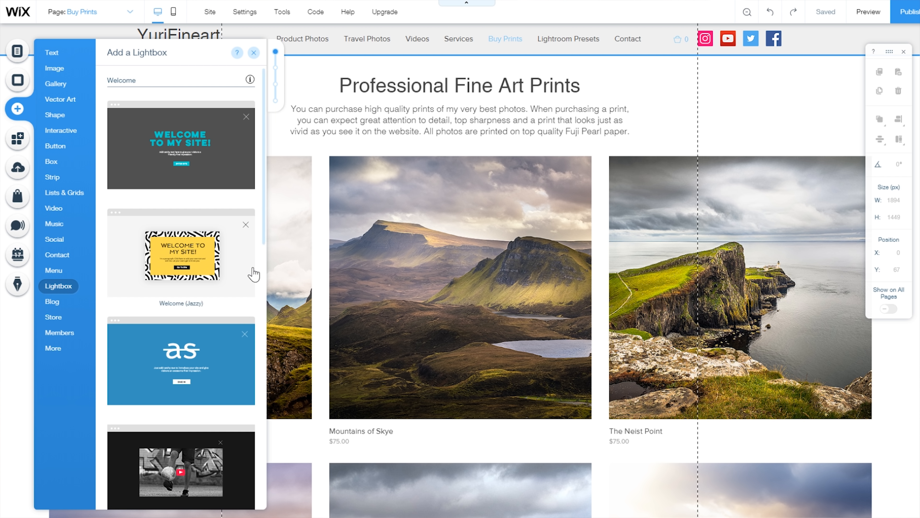
Open The Neist Point for editing from the product management of the print gallery.
click(380, 230)
click(389, 217)
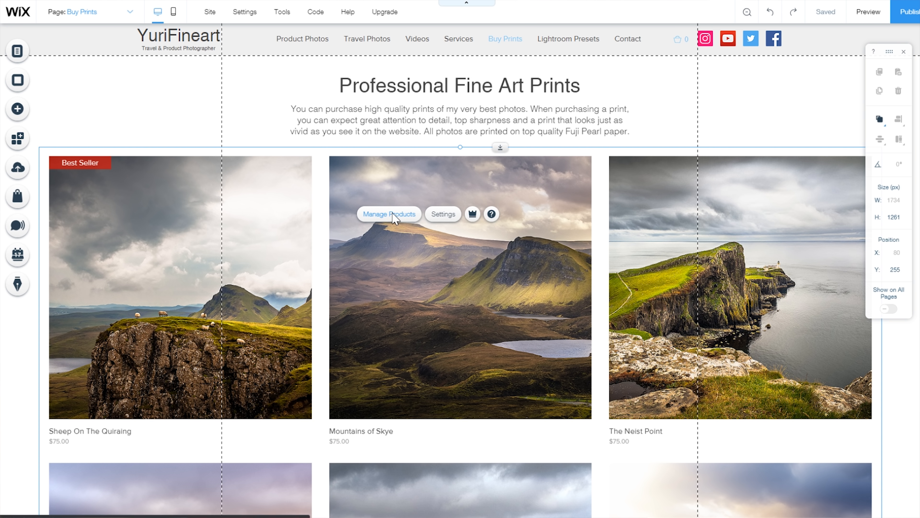
scroll(387, 229, down, 1)
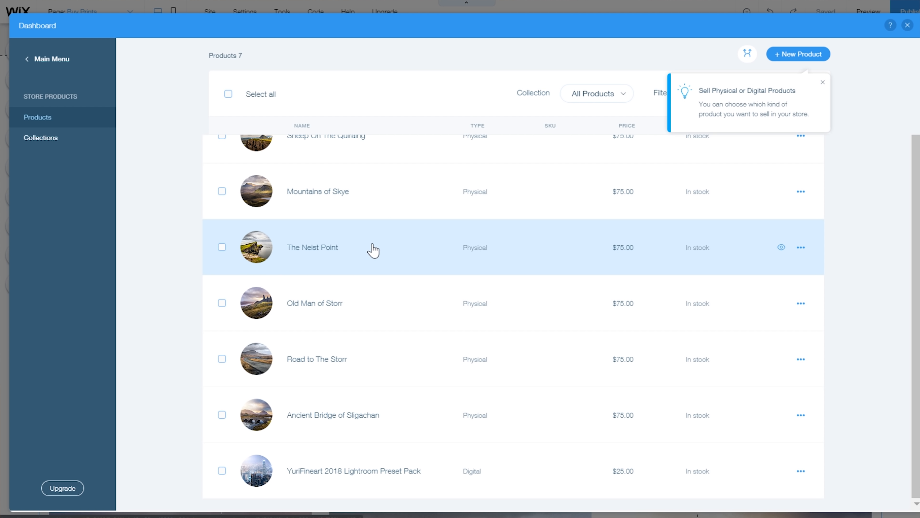
click(372, 249)
Put The Neist Point on sale with a 15% discount and save the product.
scroll(364, 302, down, 5)
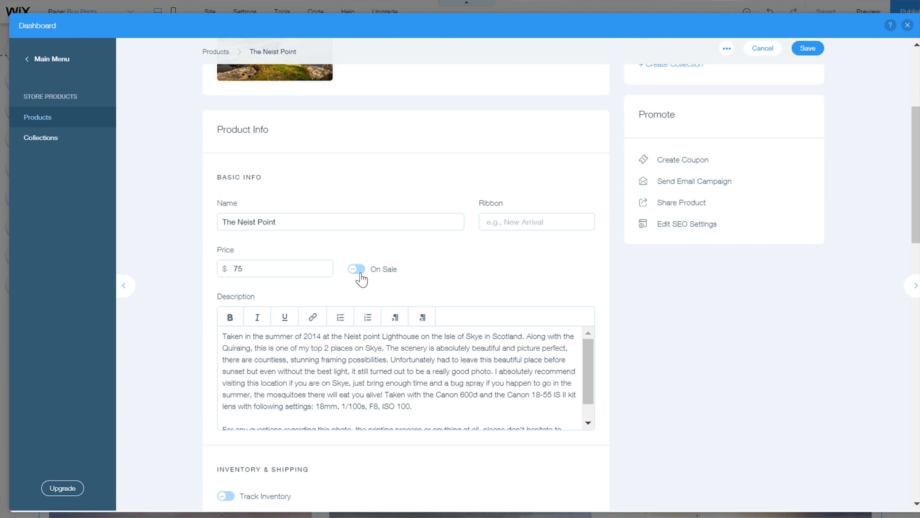
click(358, 269)
text(15)
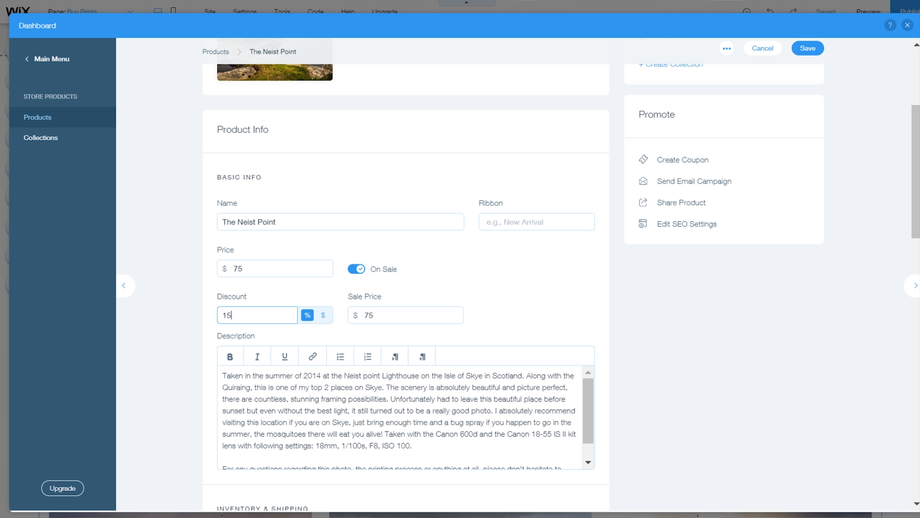
click(294, 299)
scroll(605, 283, up, 3)
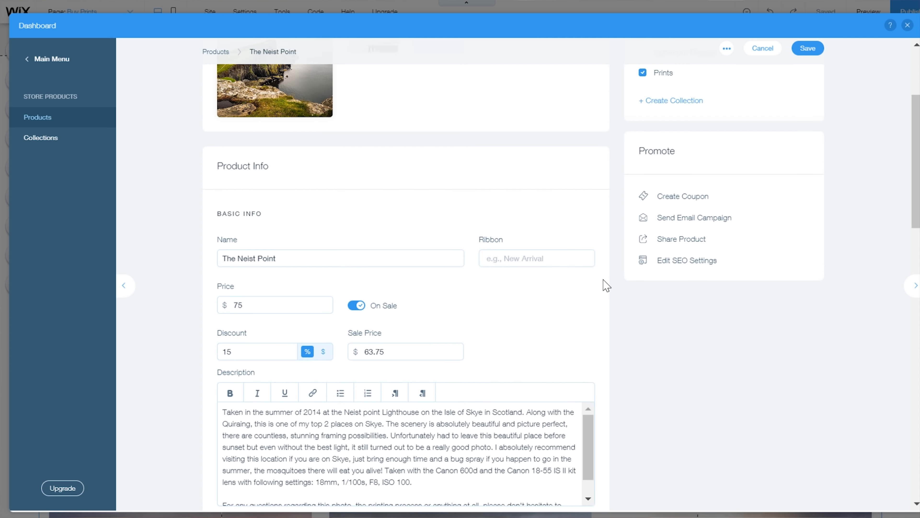
click(807, 48)
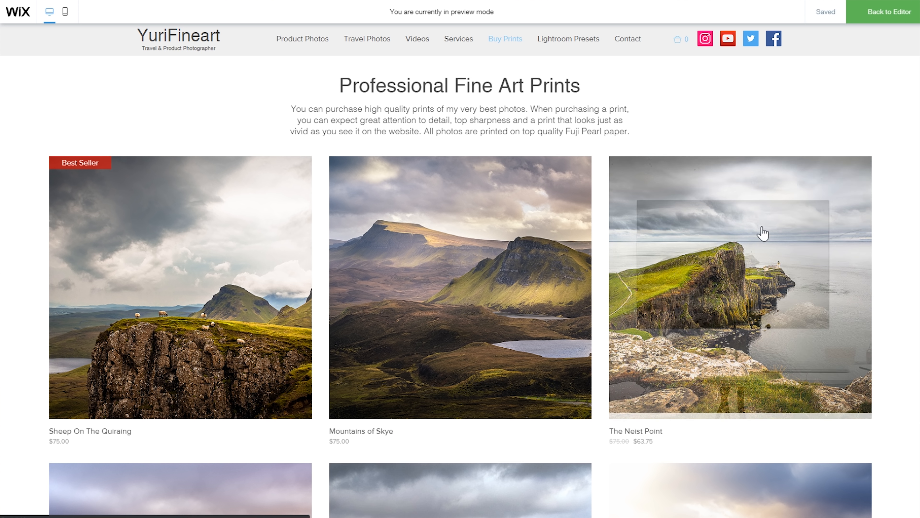
Check The Neist Point's product page, its second image and its cart entry in the site preview.
click(732, 290)
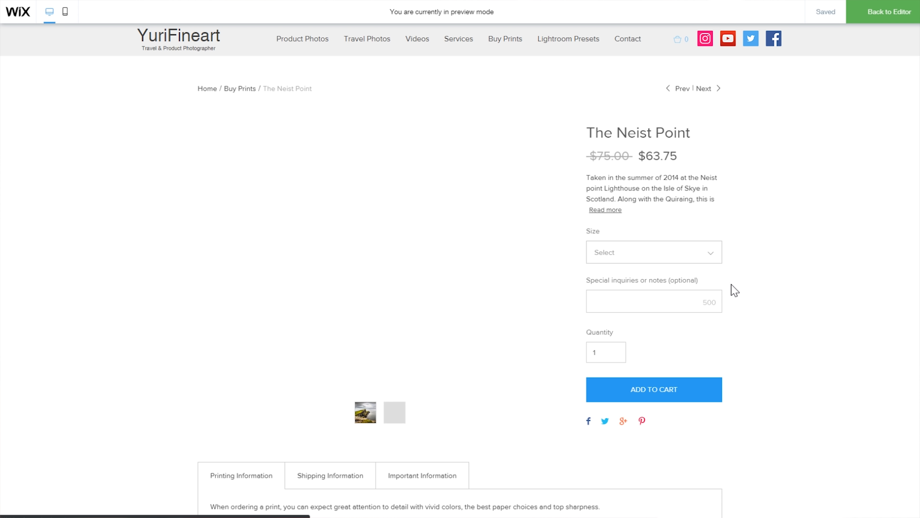
click(395, 417)
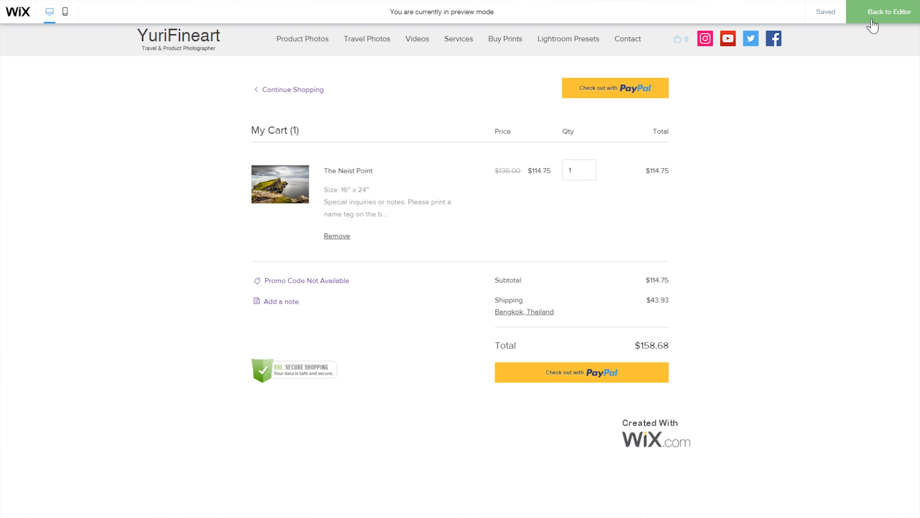
click(873, 26)
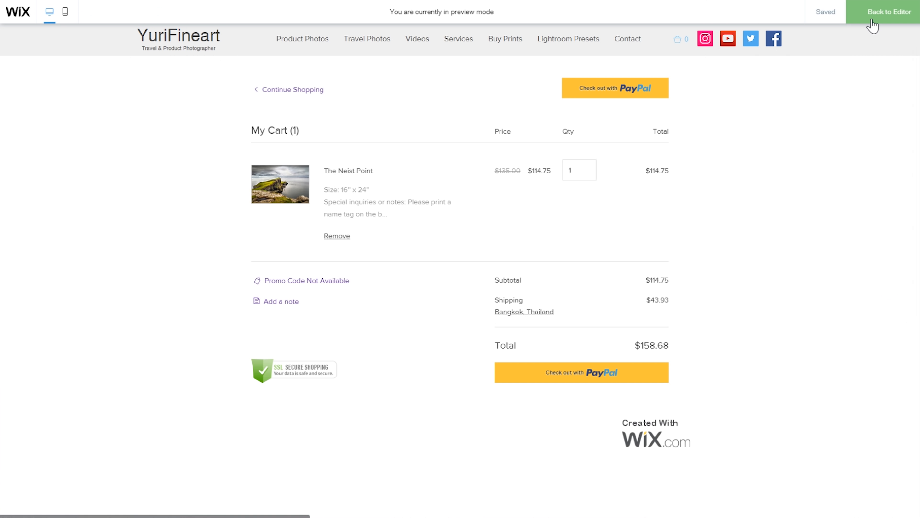
click(580, 170)
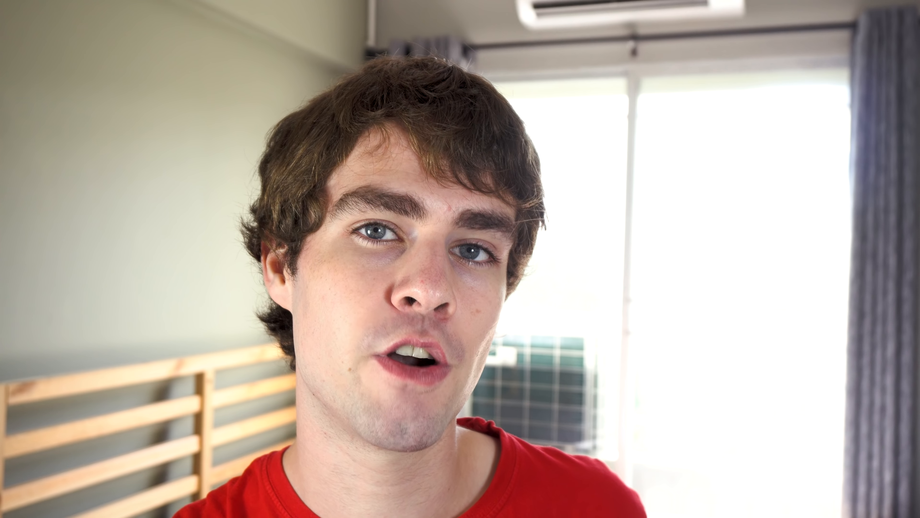